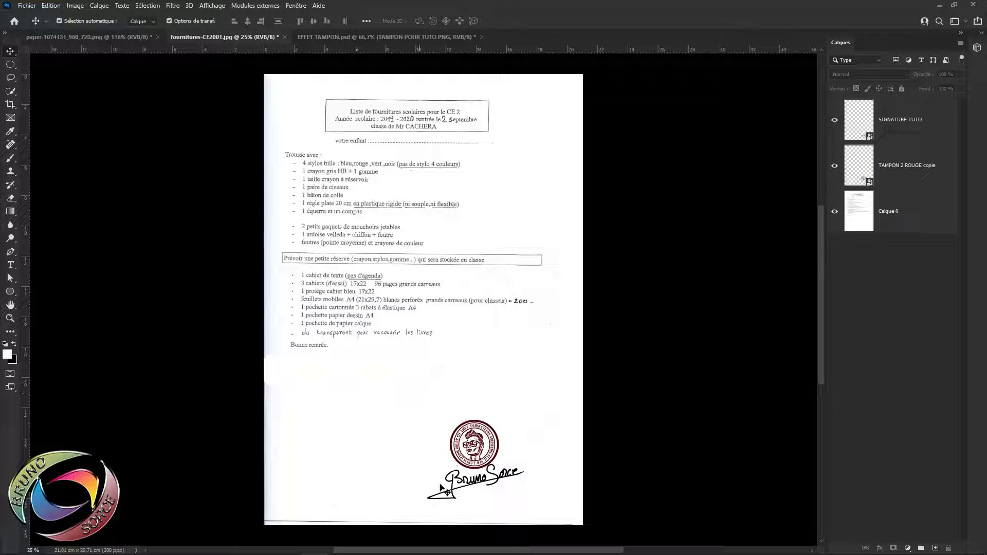
- Drag the signature up onto the red stamp, then slide it back down just below it
drag(524, 479, 512, 444)
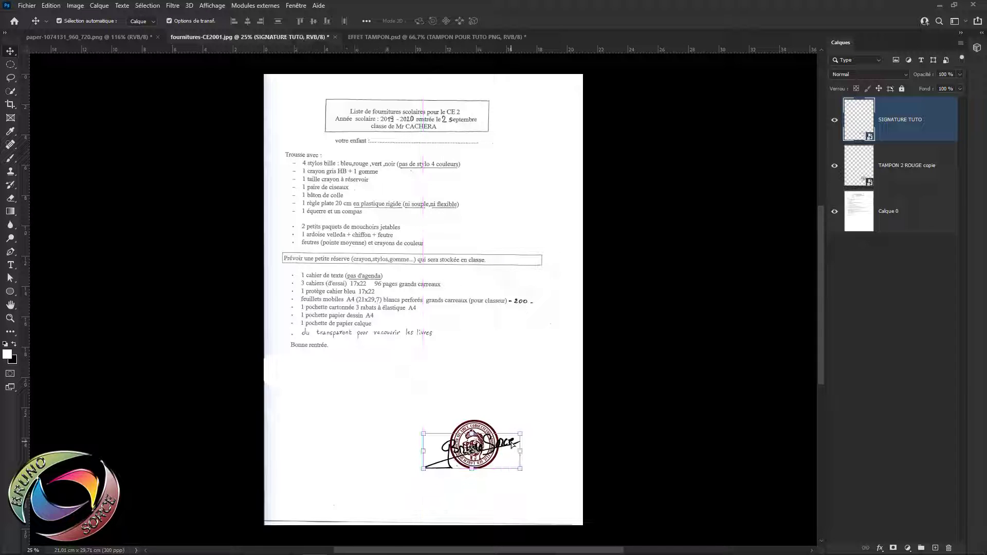
mouse_move(511, 444)
mouse_down()
mouse_move(503, 469)
mouse_move(516, 472)
mouse_up()
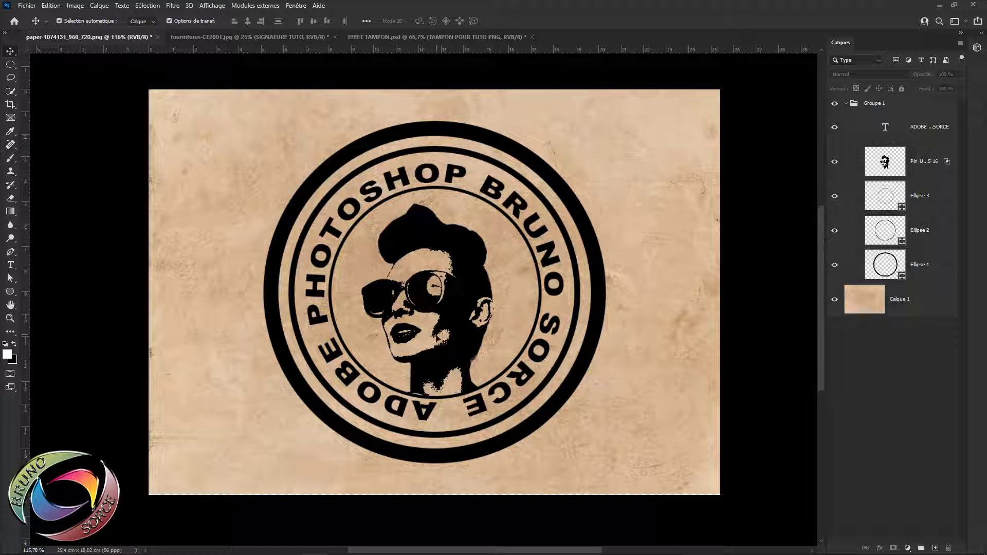
- Browse the Image adjustments and Filter menus, closing each without applying anything
click(75, 6)
mouse_move(87, 32)
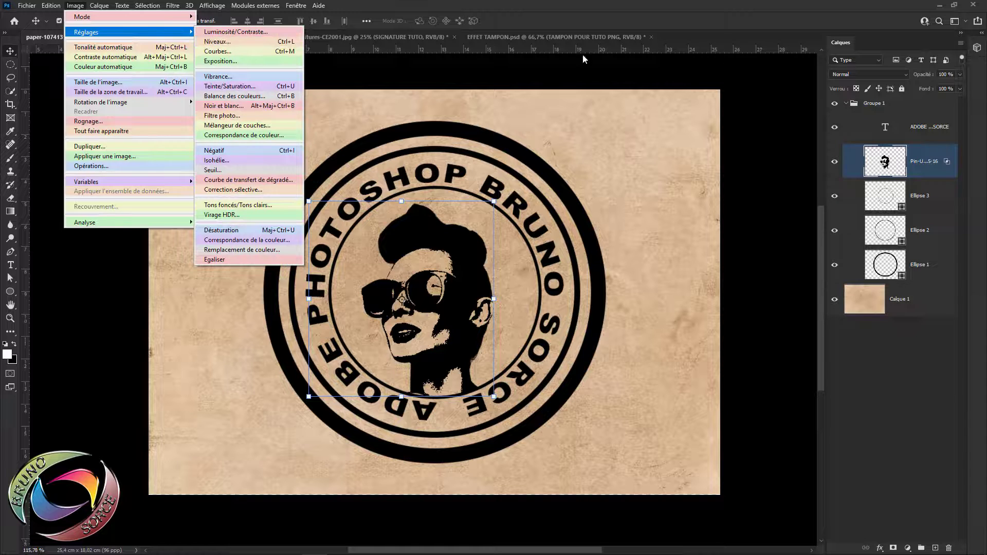
click(585, 16)
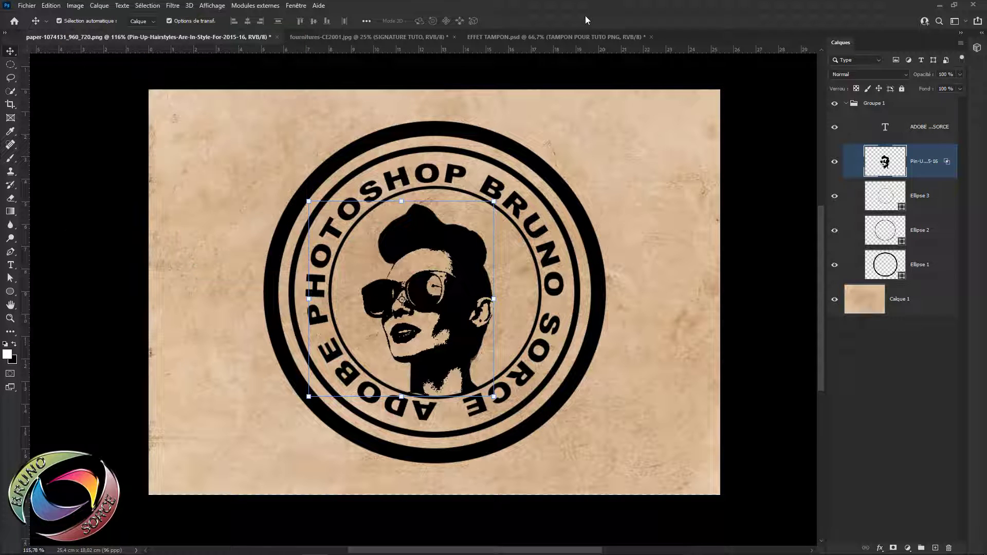
click(174, 6)
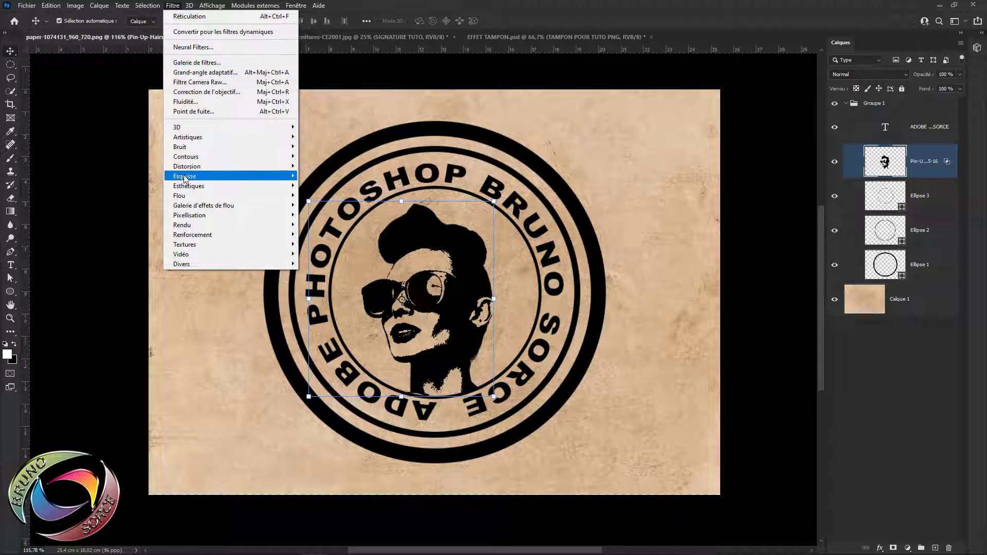
mouse_move(185, 176)
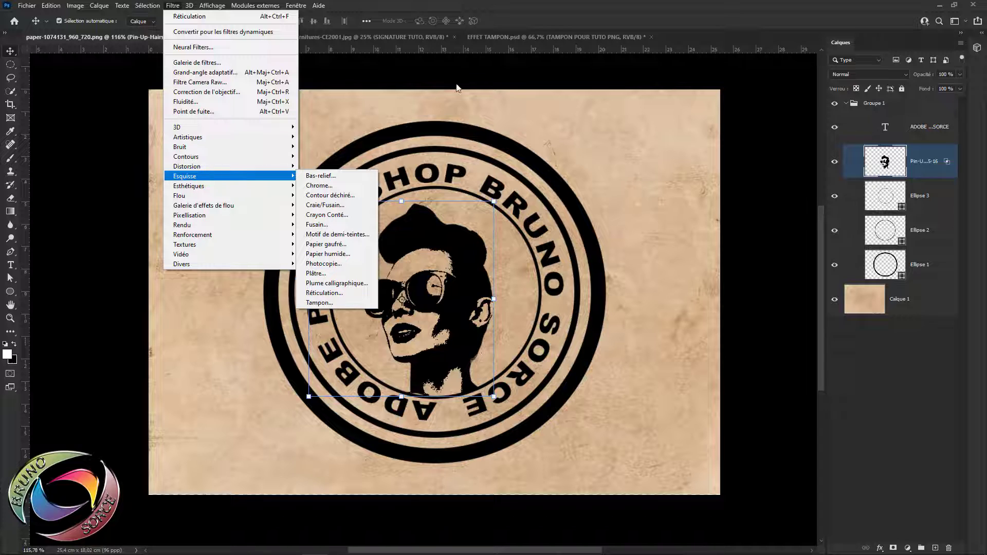
click(534, 10)
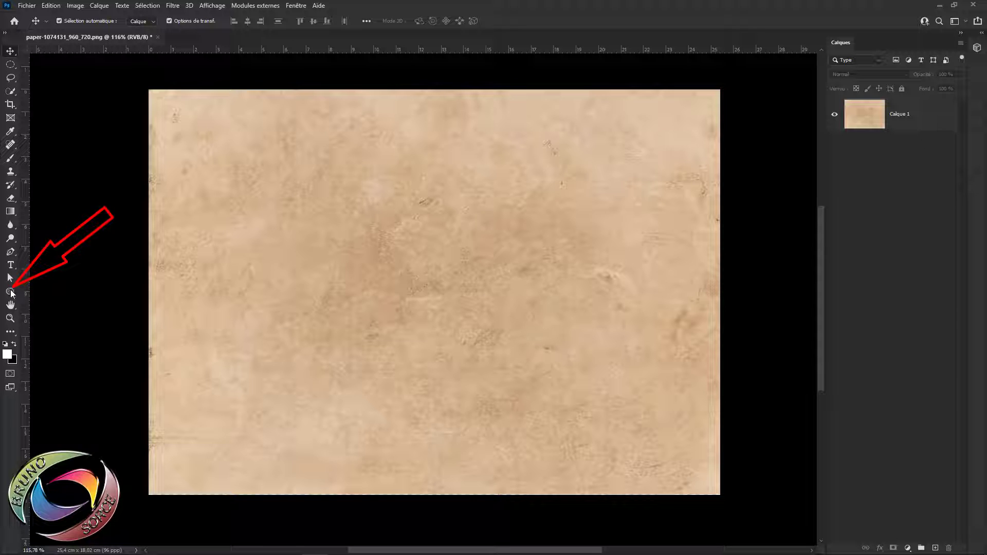
- Set the Ellipse tool to Shape mode with no fill and a black 25 px stroke
click(11, 294)
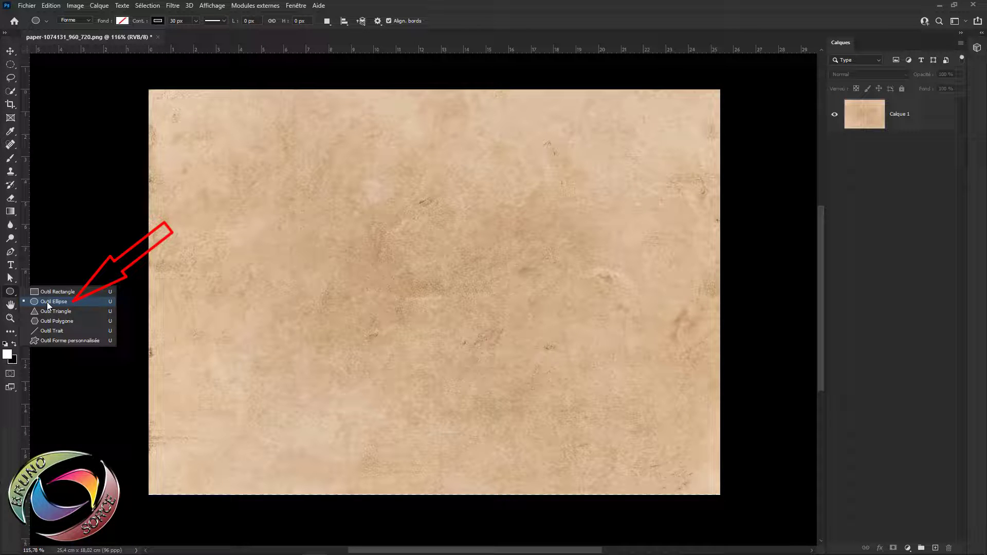
click(47, 302)
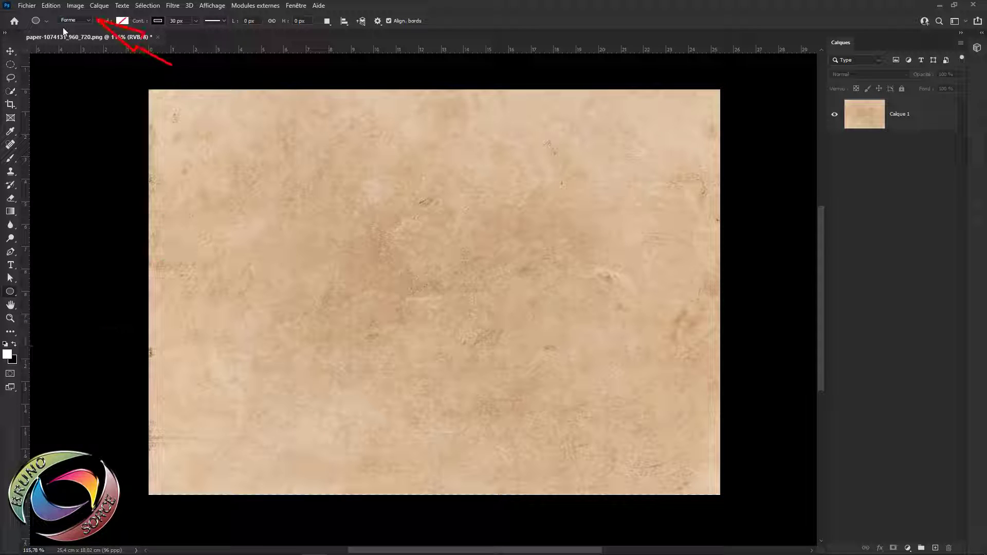
click(86, 22)
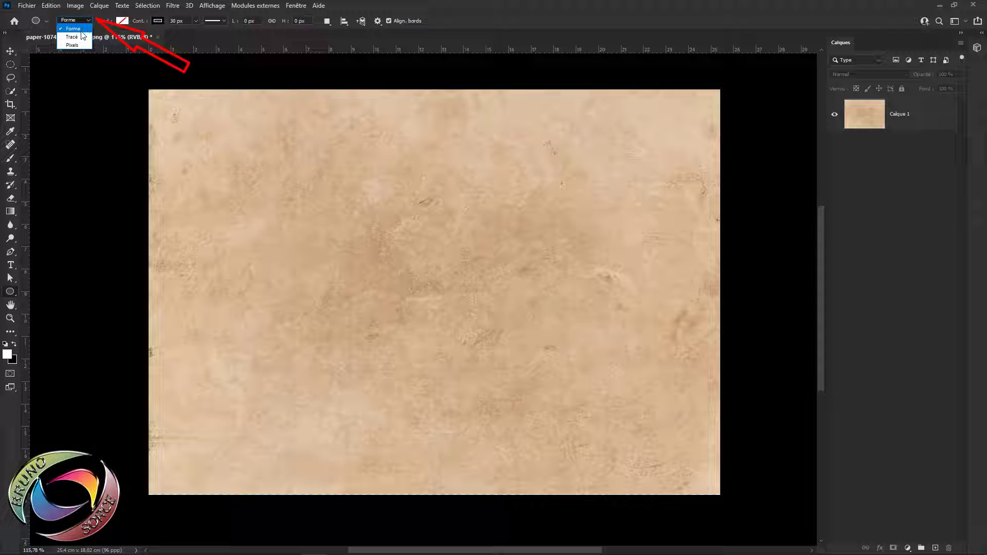
click(76, 29)
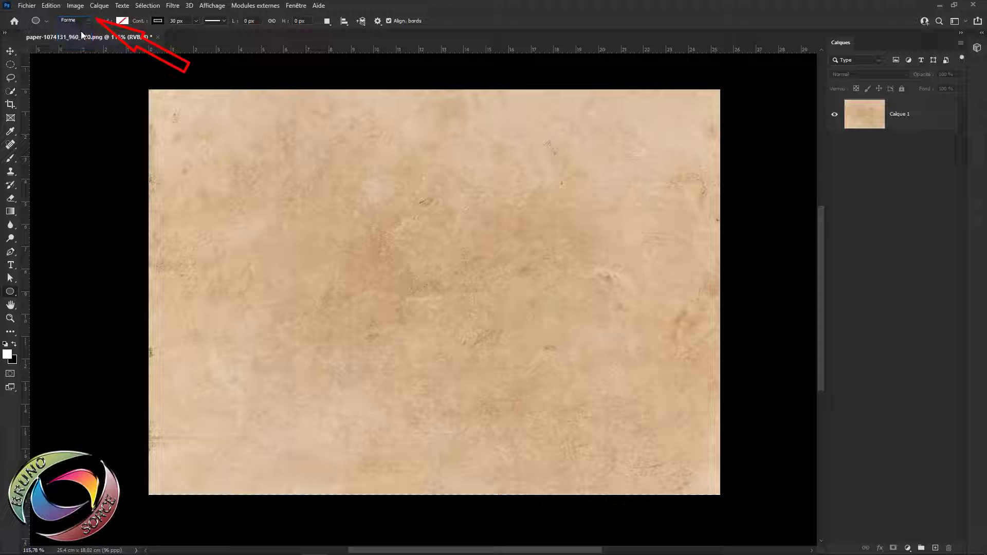
click(123, 22)
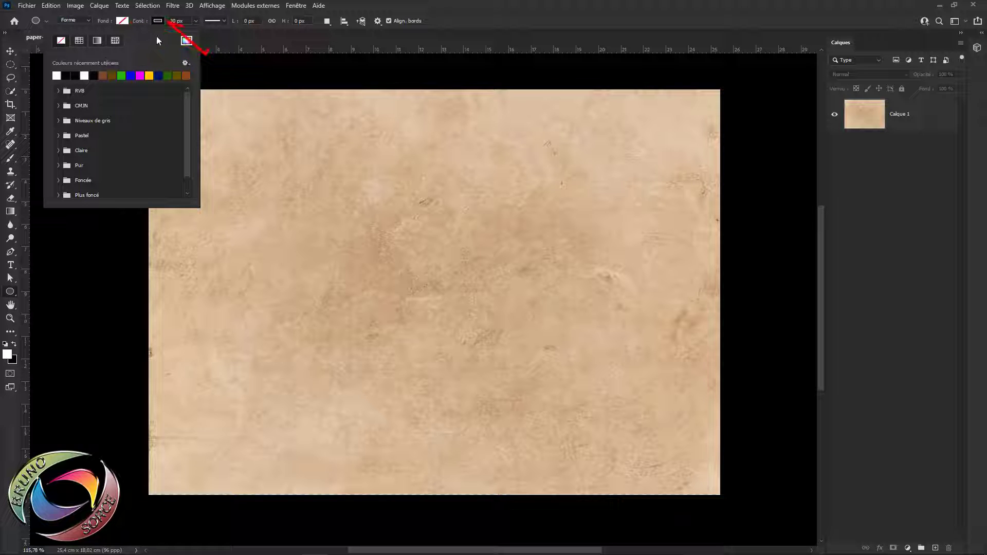
click(158, 22)
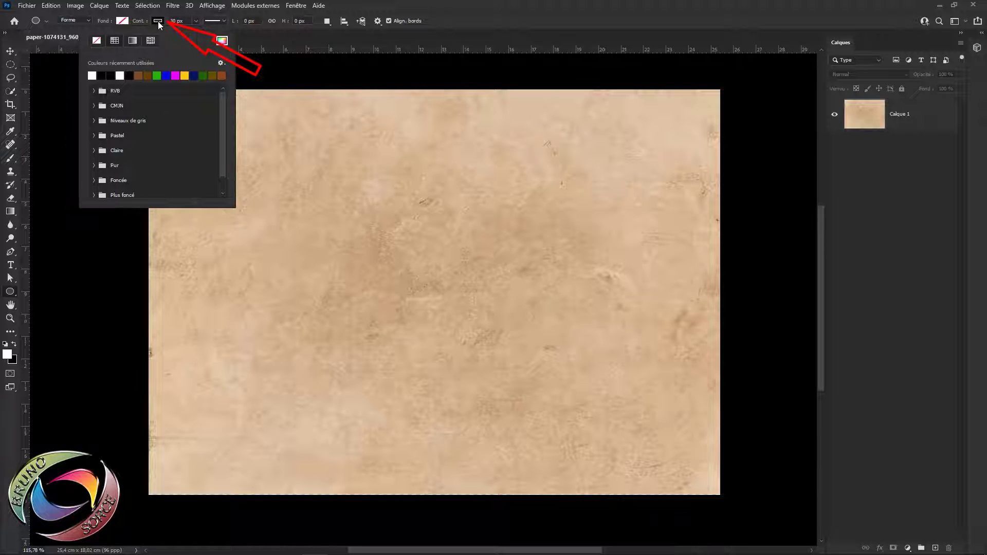
click(101, 76)
click(176, 21)
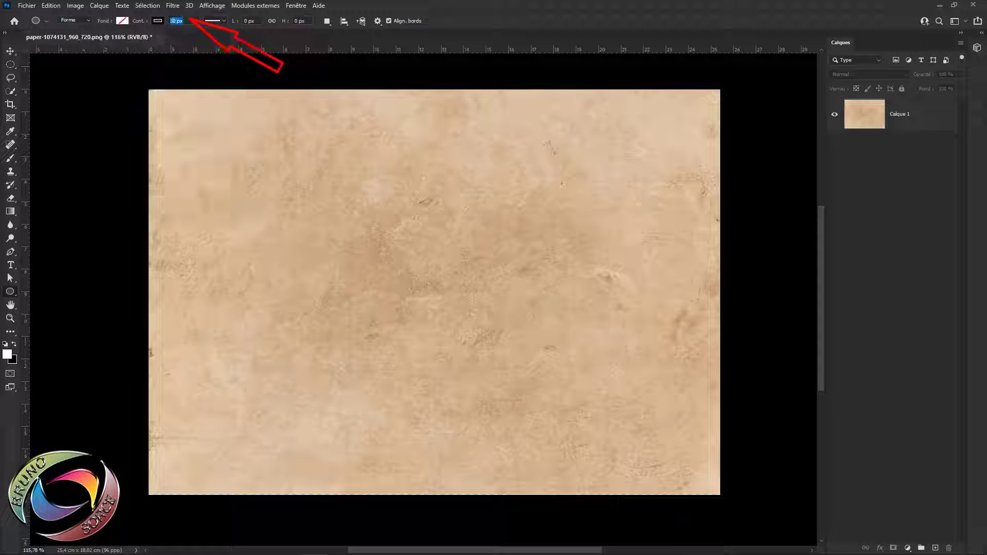
text(25)
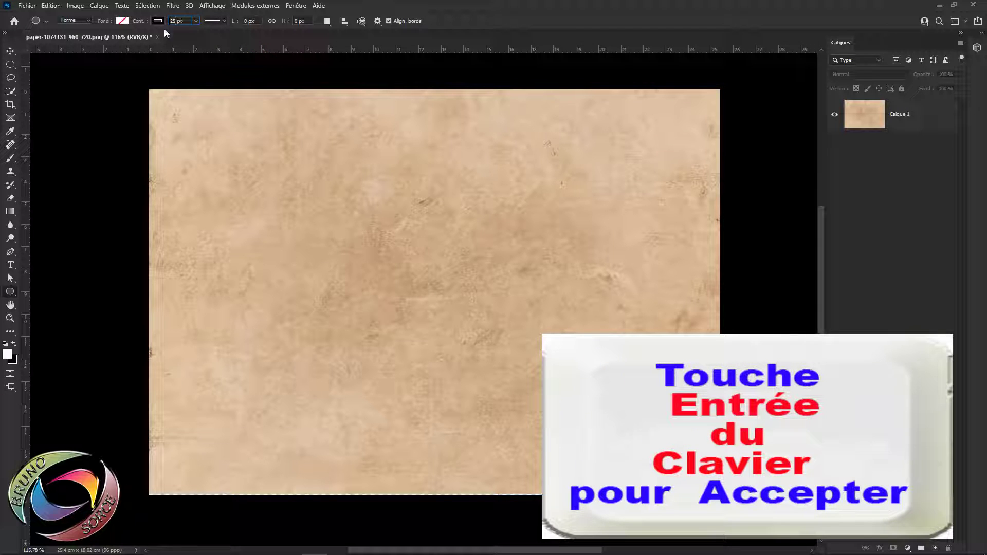
key(Return)
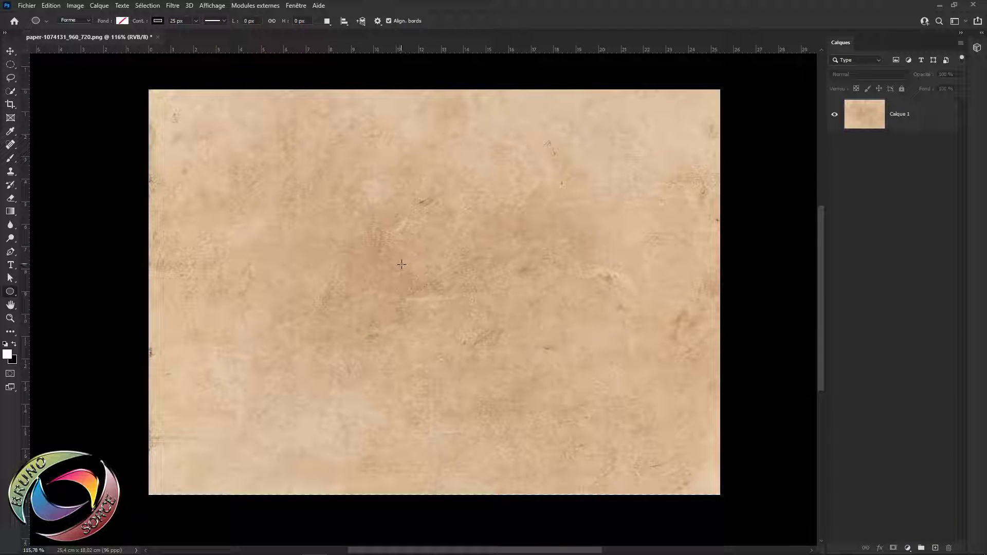
- Draw a 550 × 550 px circle on the canvas
click(424, 272)
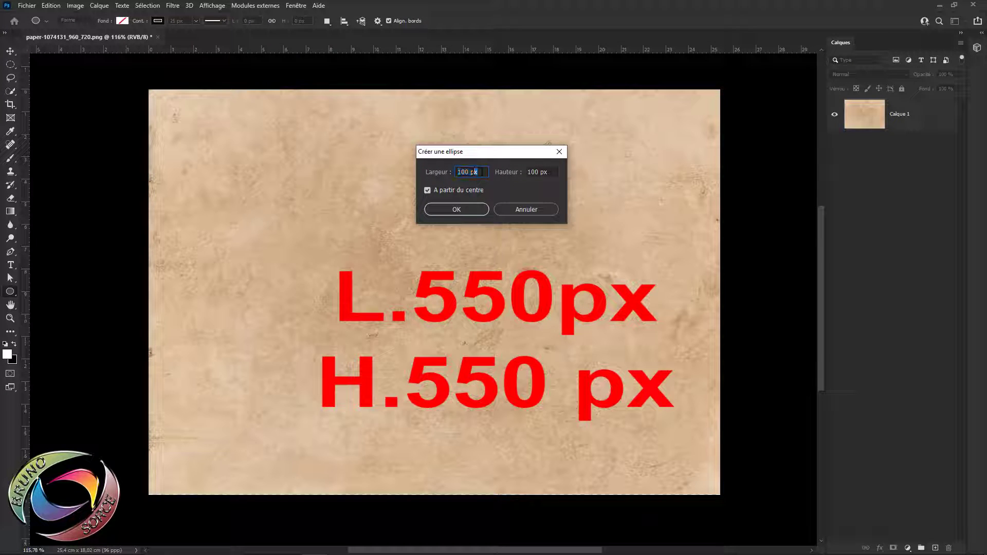
text(55)
double_click(551, 174)
text(5)
click(457, 209)
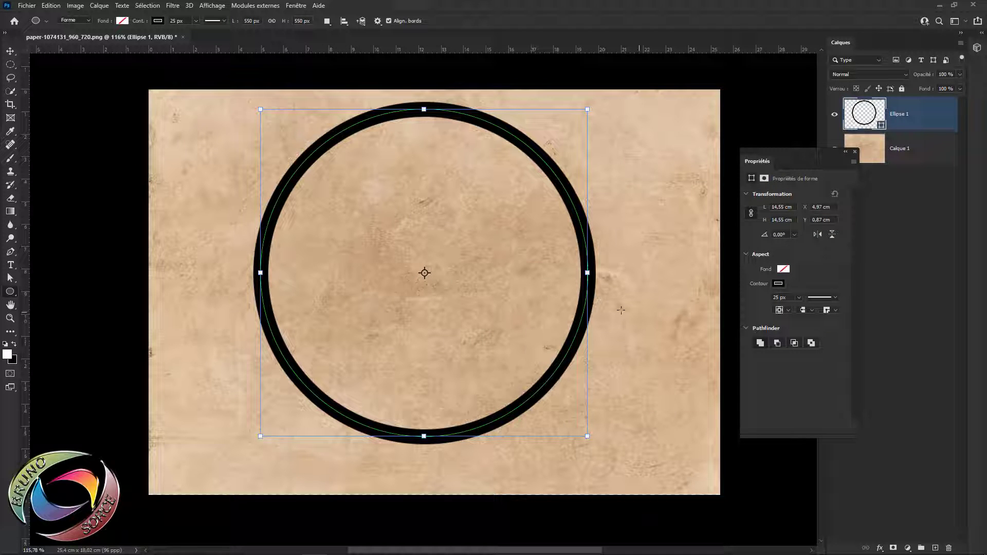
- Centre the circle horizontally and vertically on the paper layer, then deselect
ctrl+click(924, 155)
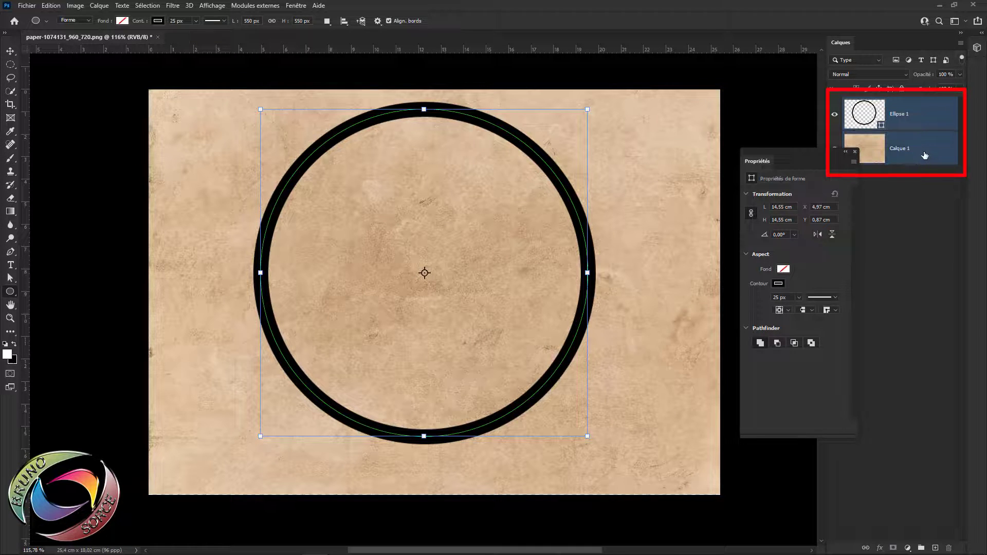
ctrl+click(923, 154)
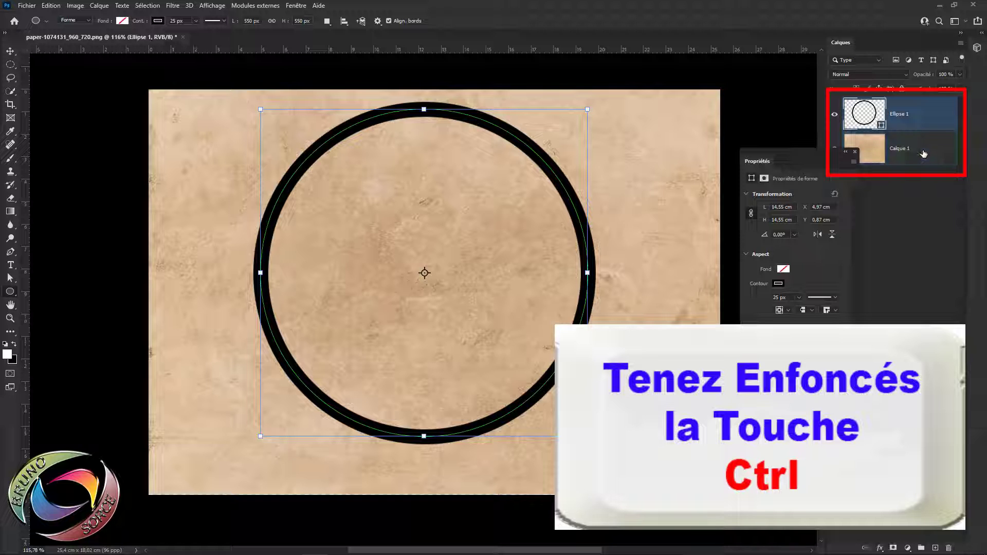
ctrl+click(924, 149)
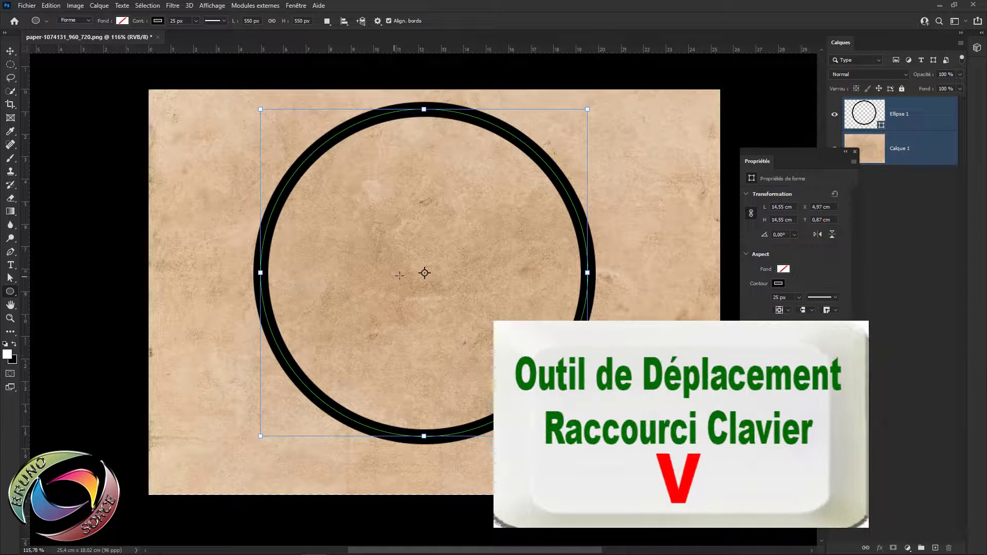
key(v)
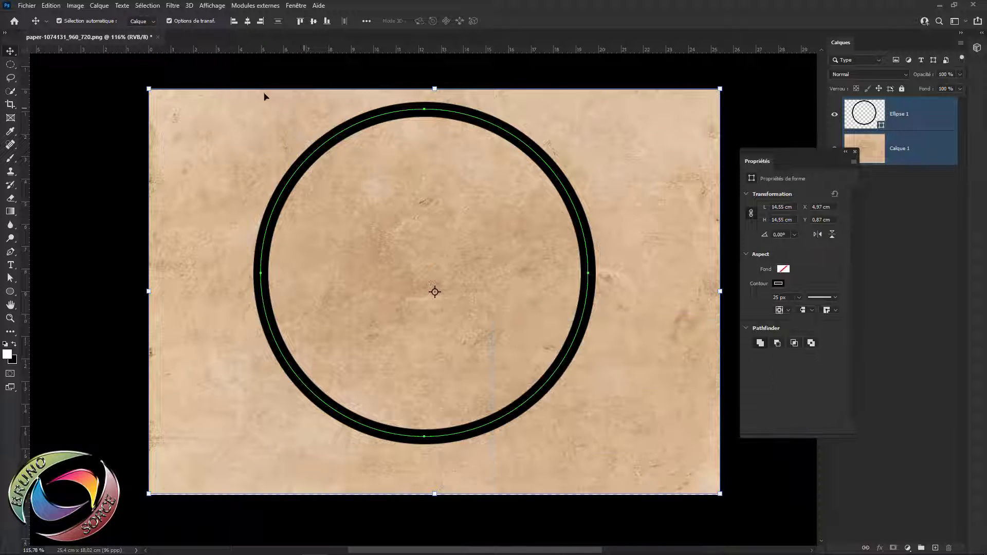
click(248, 21)
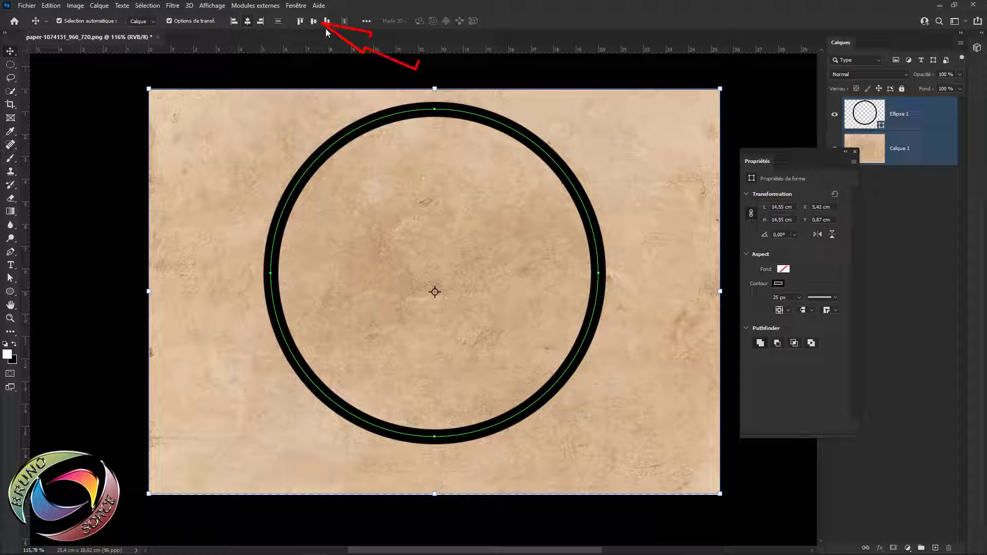
click(312, 22)
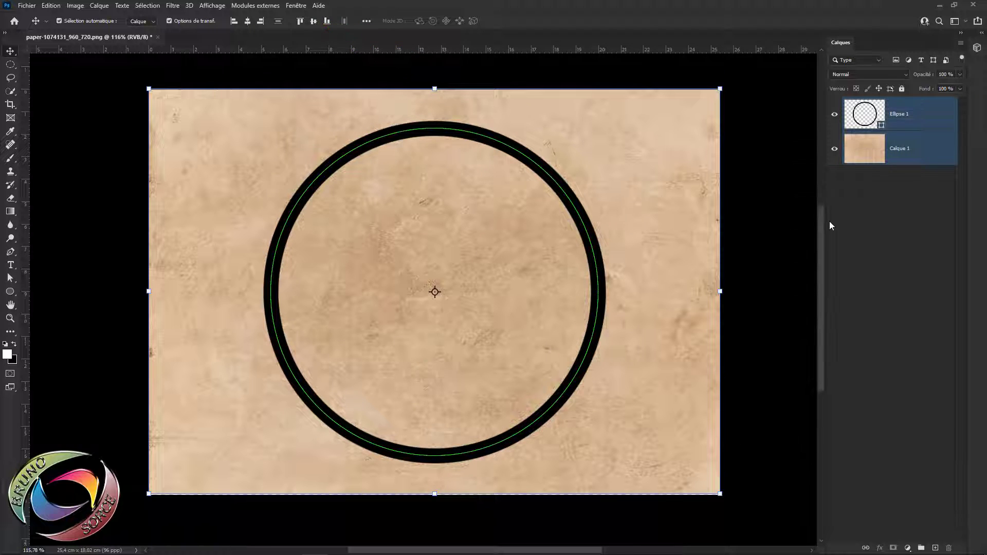
click(899, 196)
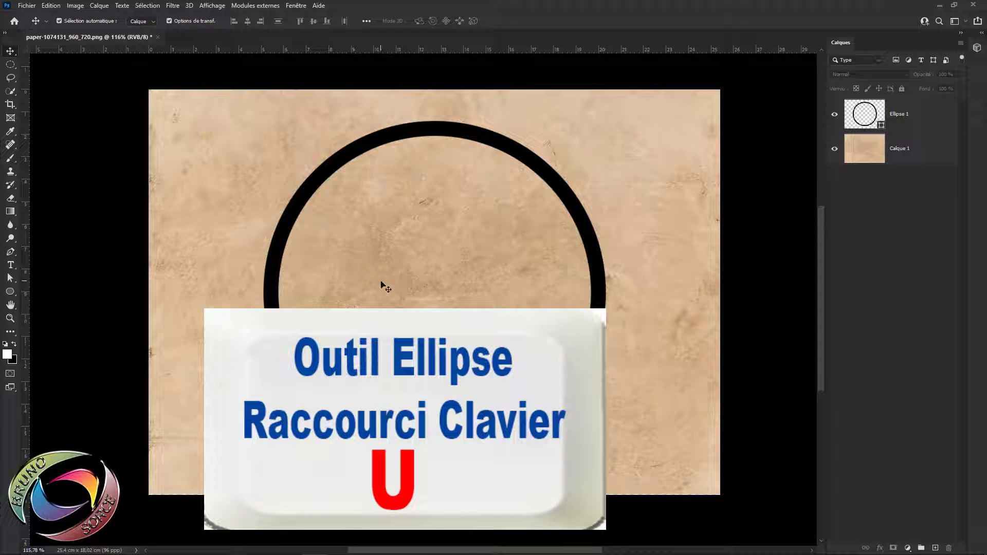
- Draw a second circle, 480 px across
key(u)
click(439, 234)
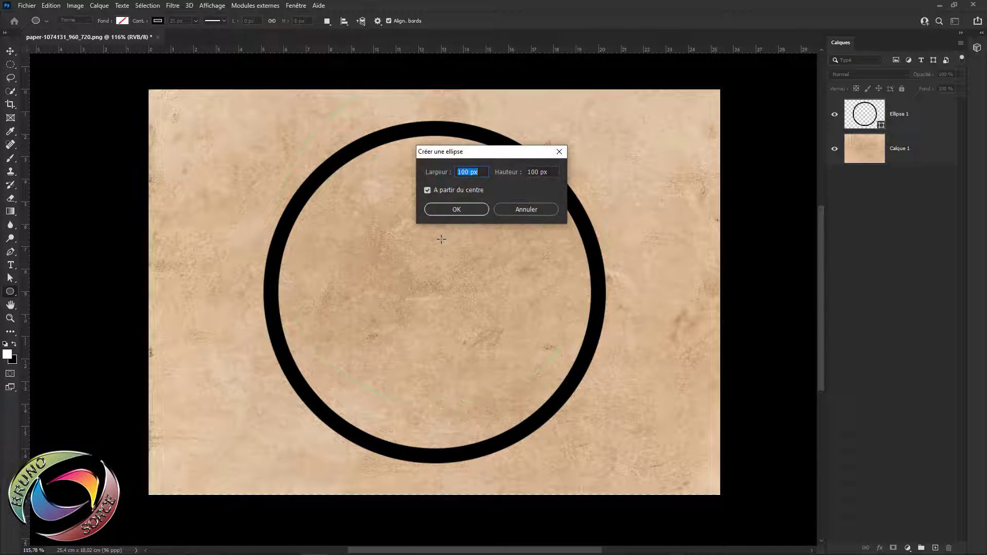
text(480)
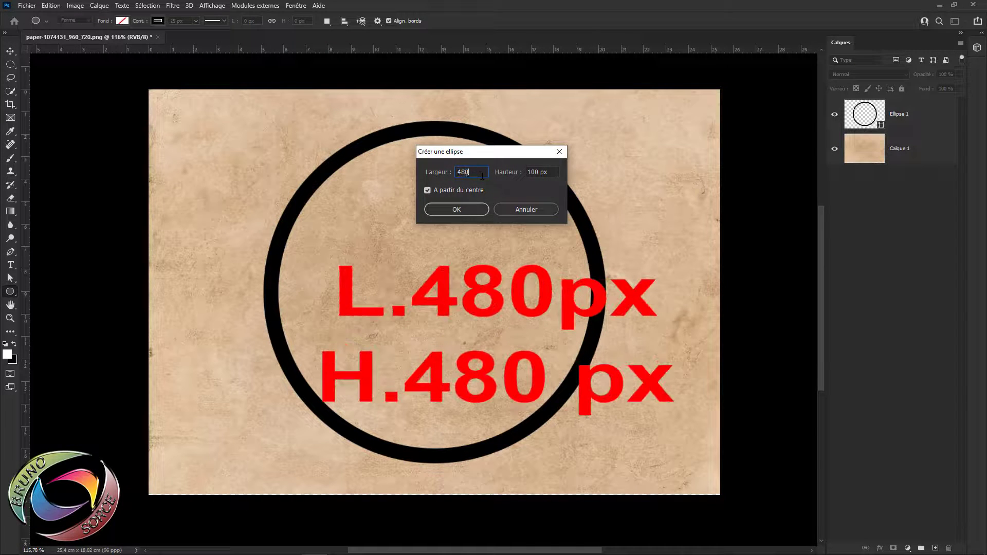
click(525, 169)
text(480)
click(467, 211)
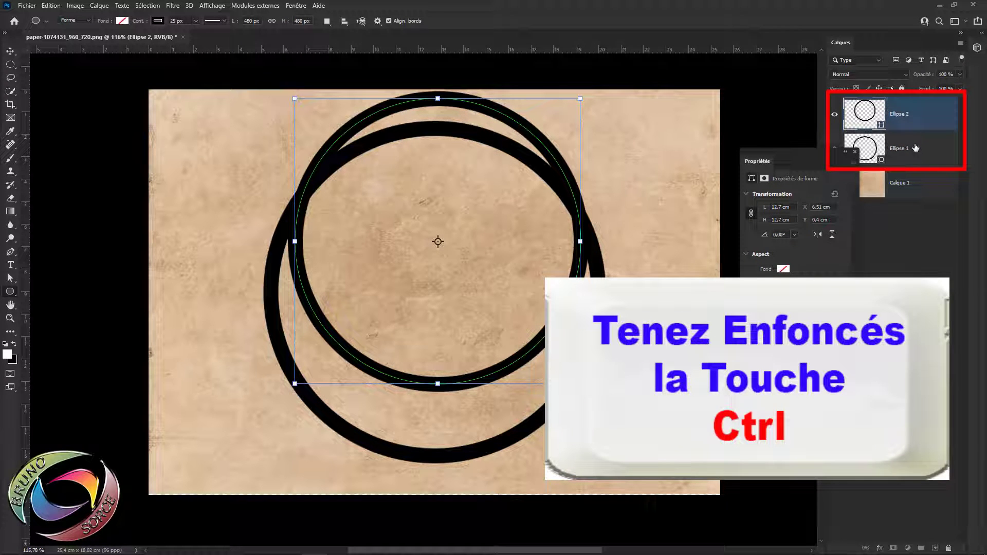
- Align the 480 px circle's horizontal and vertical centres with the larger ring
ctrl+click(916, 148)
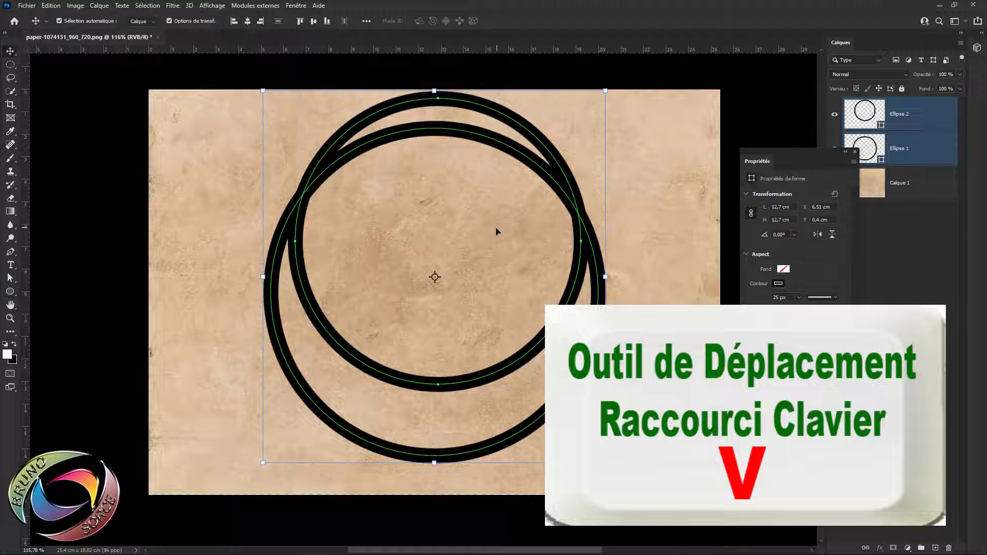
key(v)
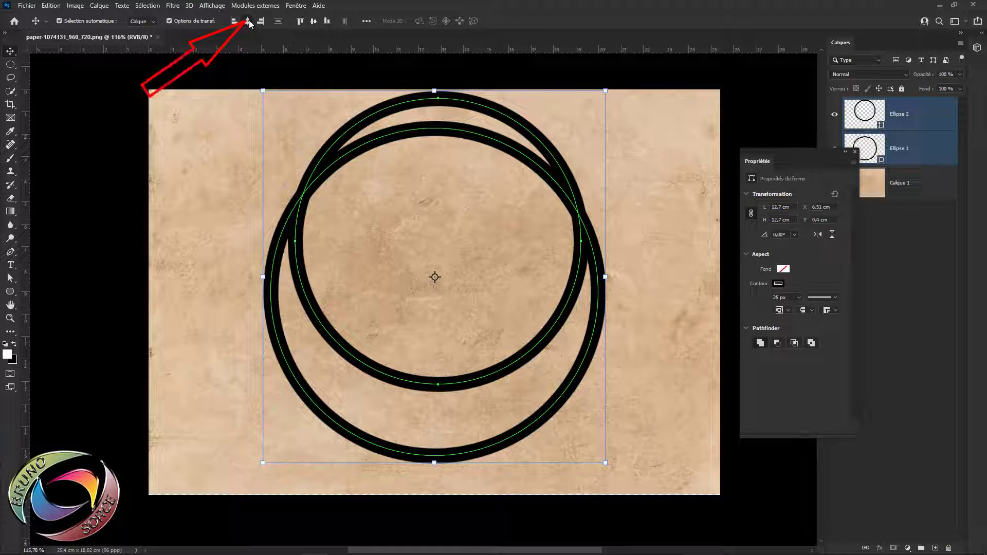
click(248, 21)
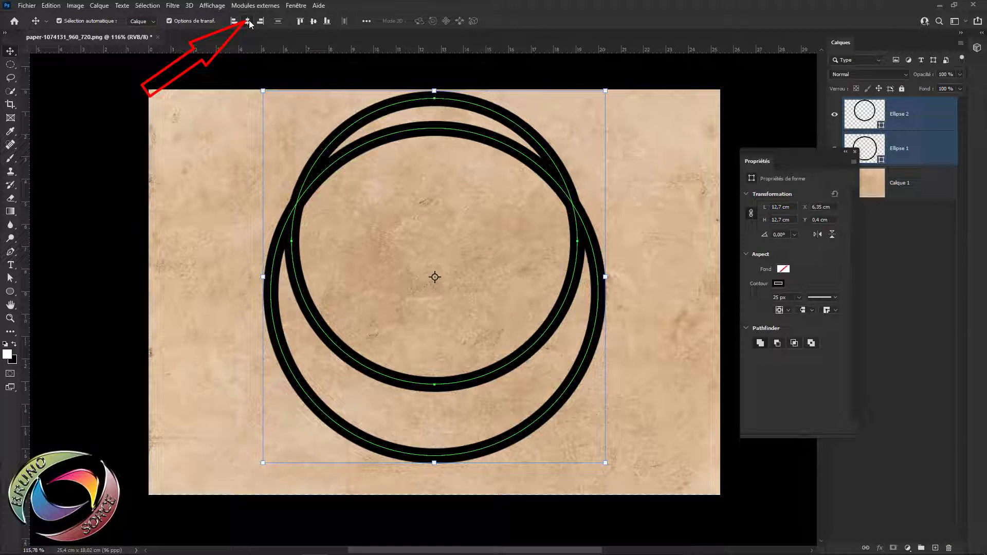
click(312, 23)
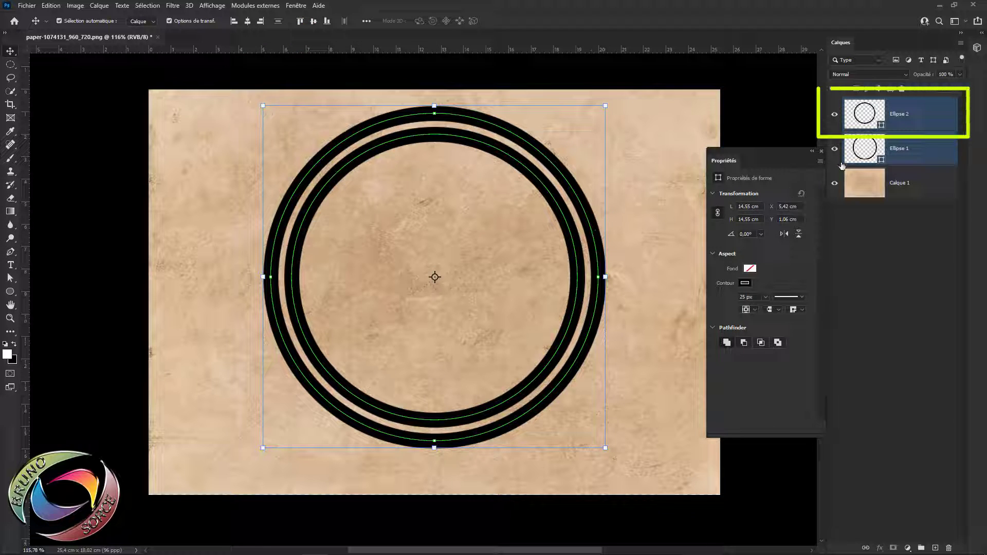
- Set Ellipse 2's stroke width to 10 px
click(916, 117)
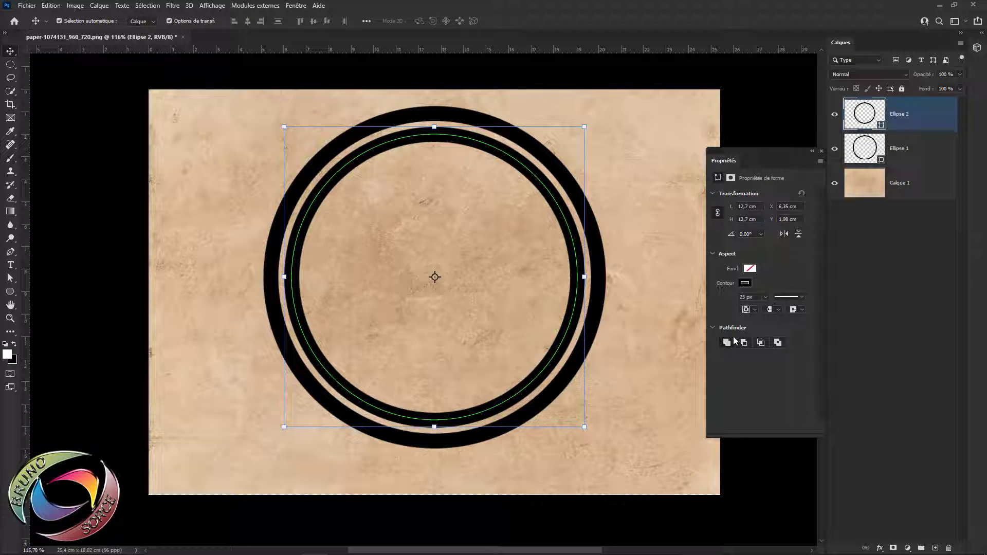
click(754, 297)
text(10)
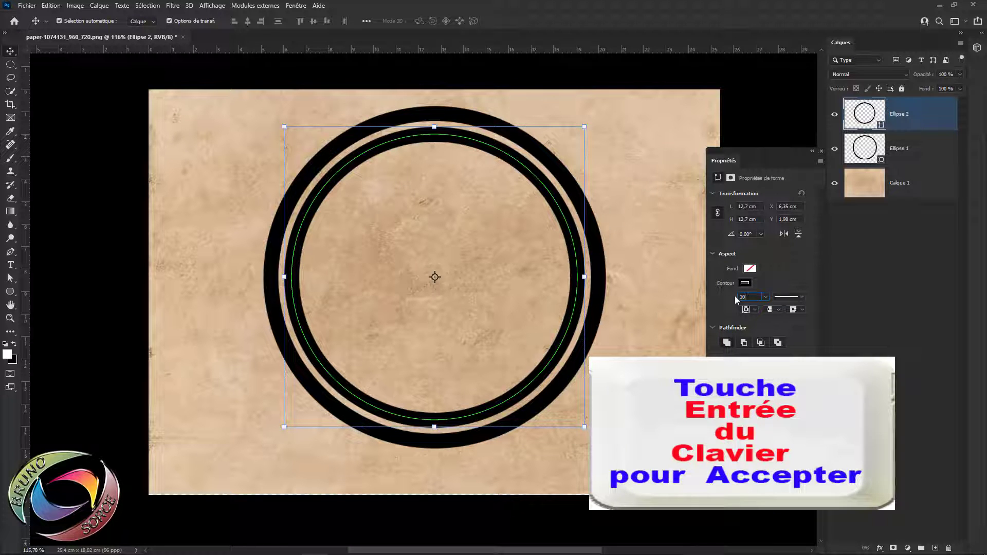
key(Return)
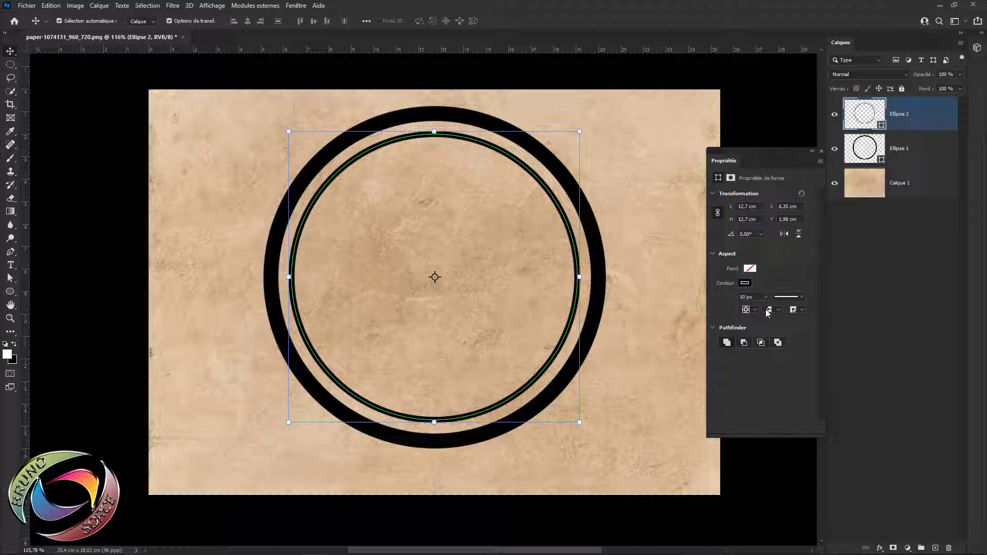
- Glance at the Window menu without changes and return to the Ellipse tool
click(293, 7)
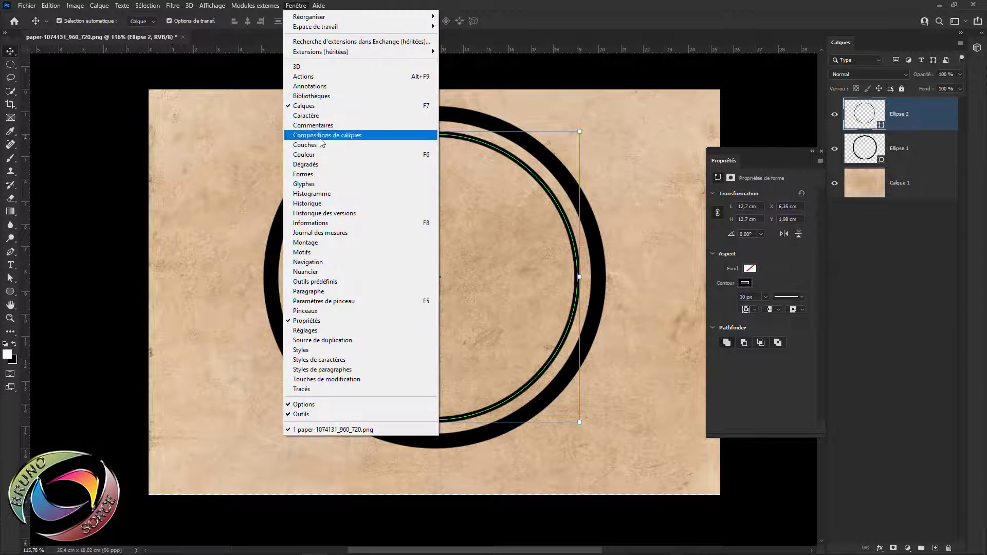
click(608, 19)
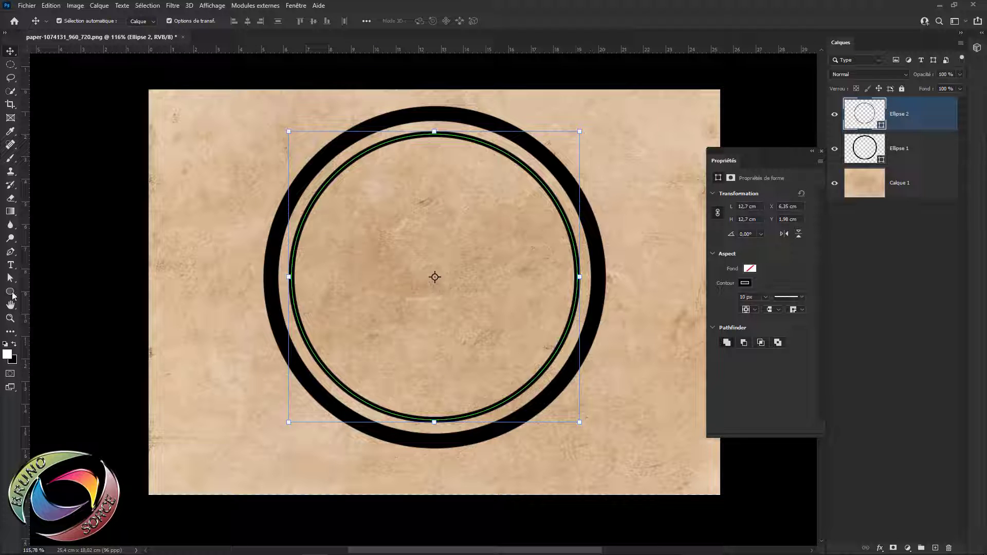
click(11, 292)
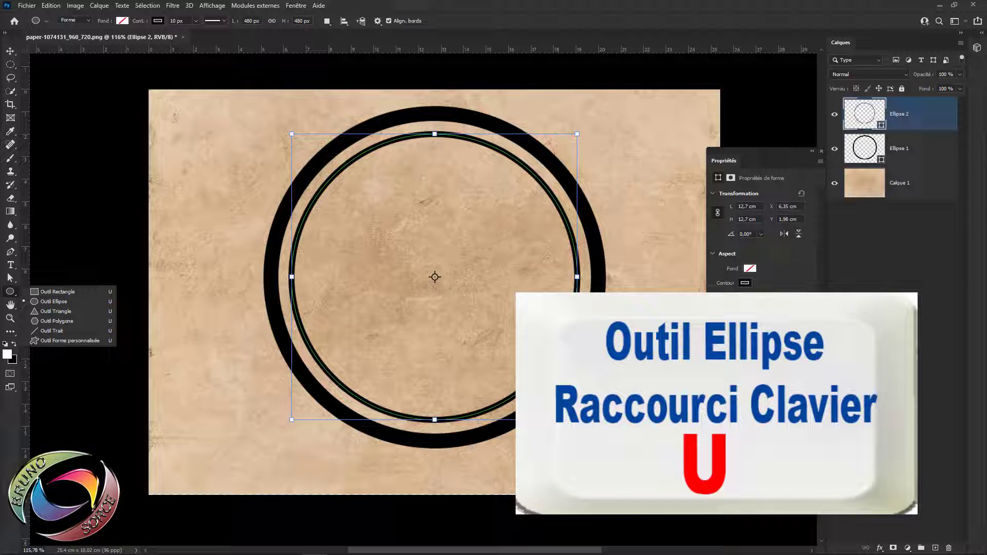
- Draw a 353 × 353 px circle as layer Ellipse 3
click(54, 302)
click(436, 239)
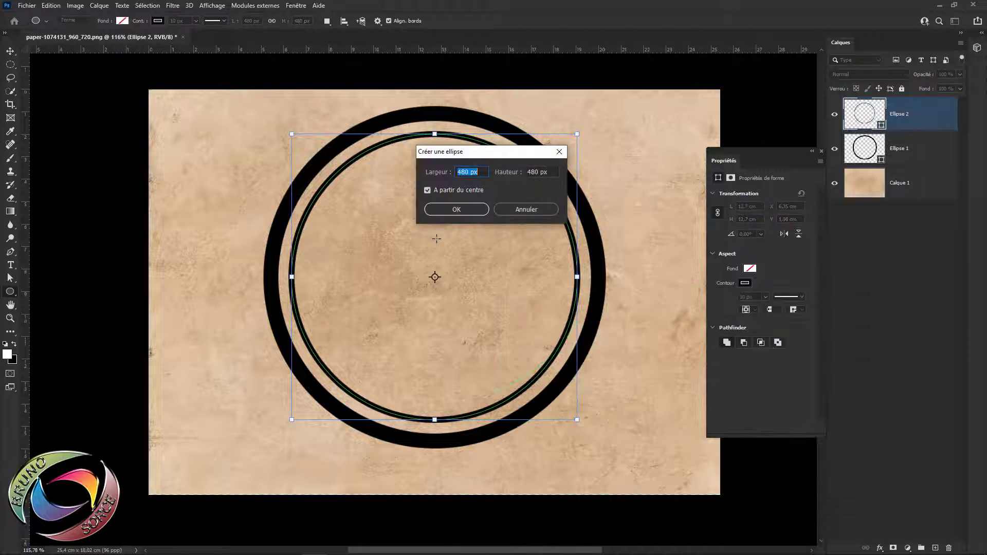
text(353)
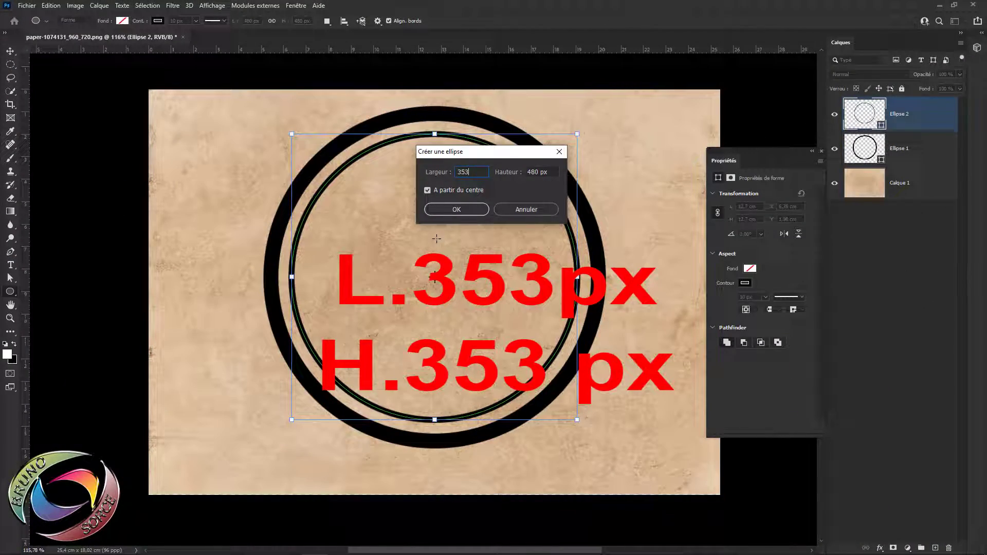
key(Tab)
text(353)
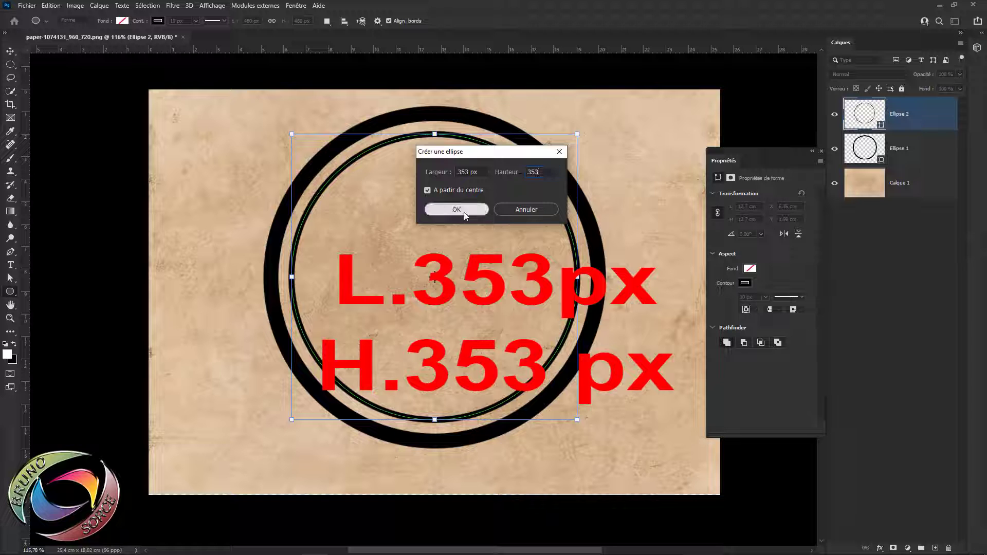
click(456, 209)
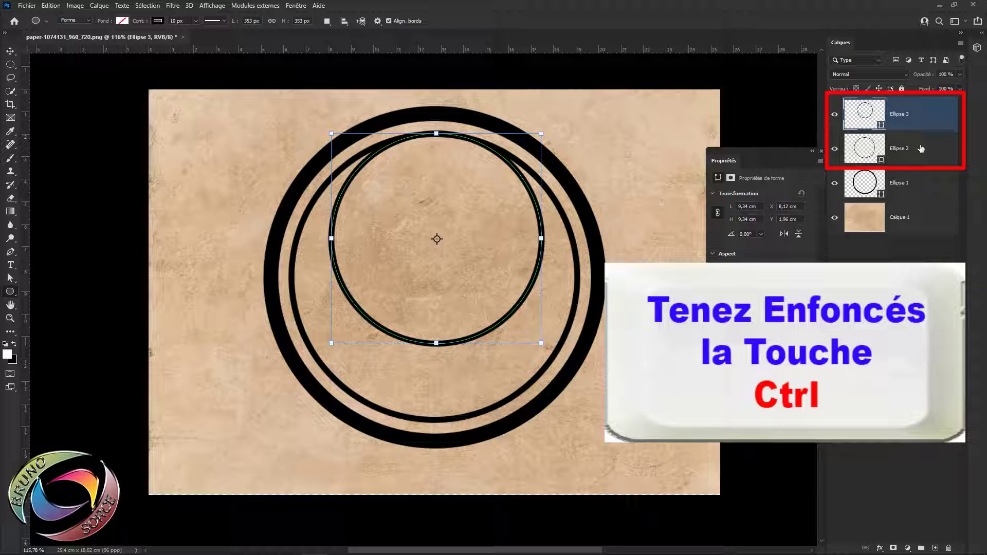
- Align Ellipse 3's horizontal and vertical centres with Ellipse 2
ctrl+click(920, 149)
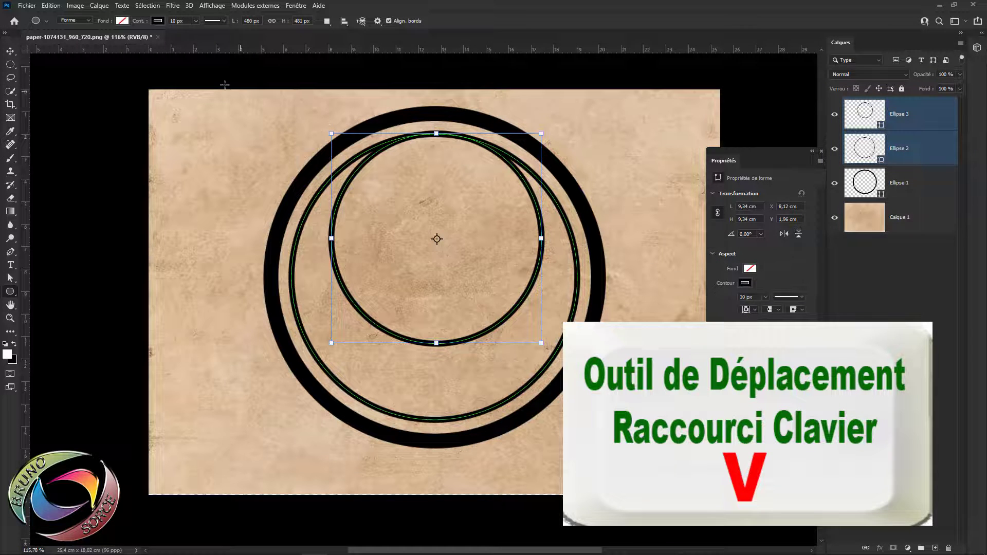
key(v)
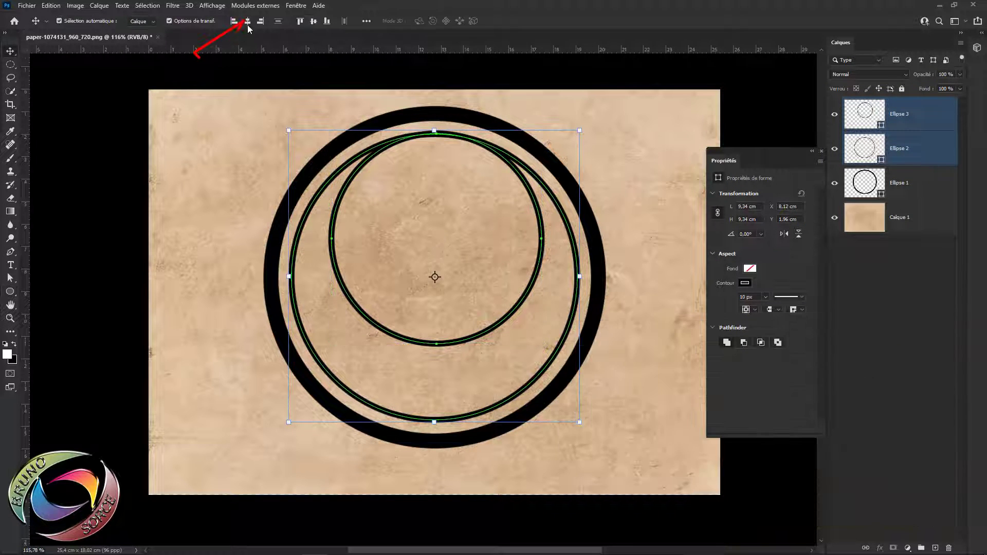
click(247, 23)
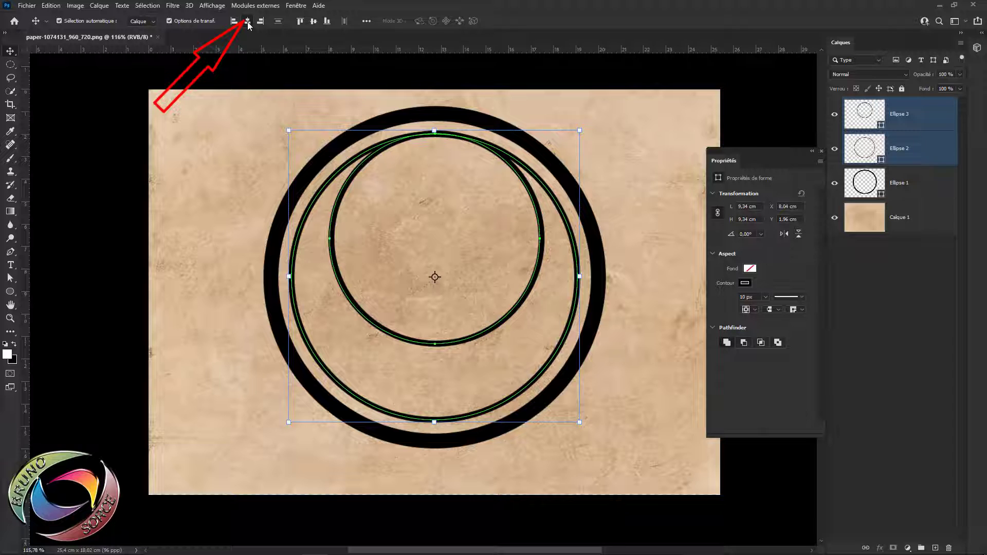
click(314, 23)
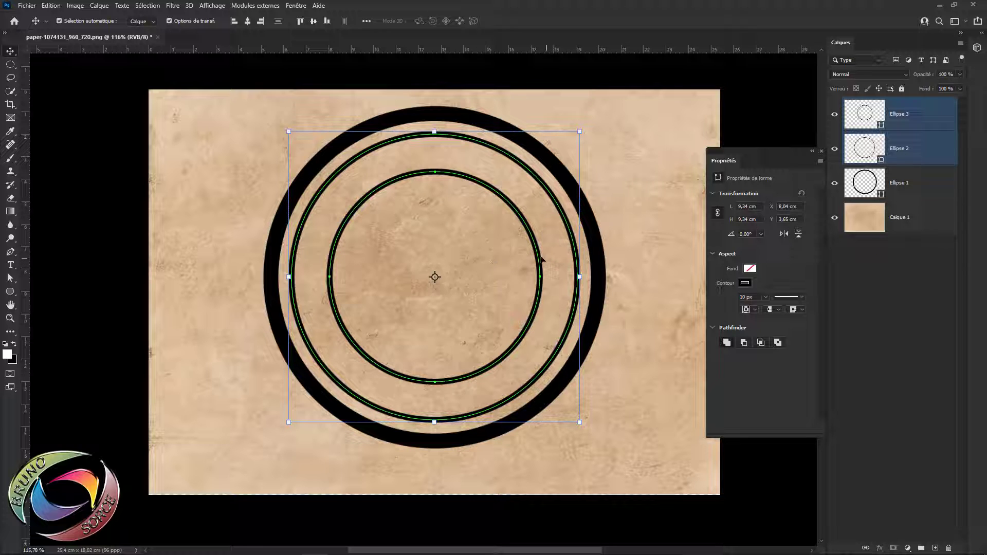
- Set Ellipse 3's stroke width to 5 px and reselect its layer
click(921, 115)
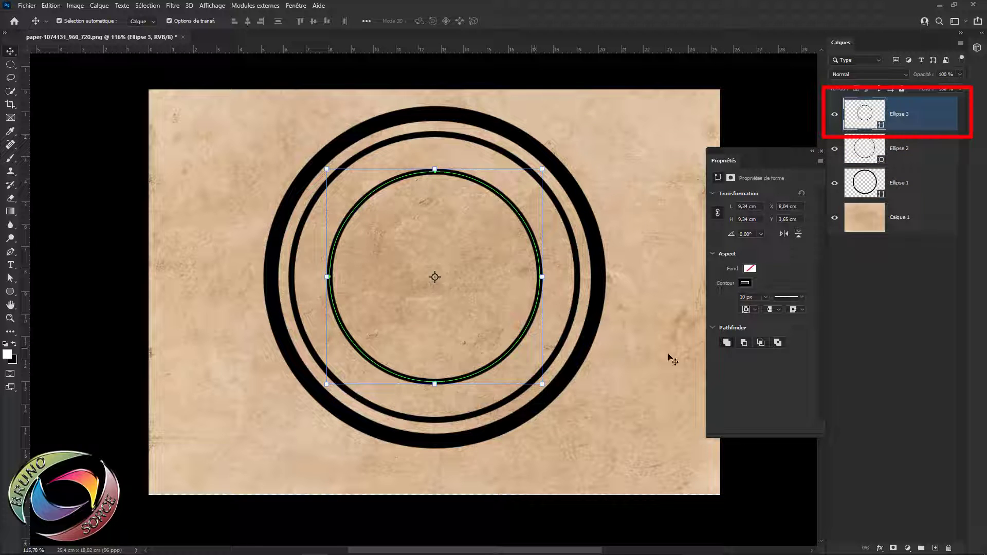
click(745, 297)
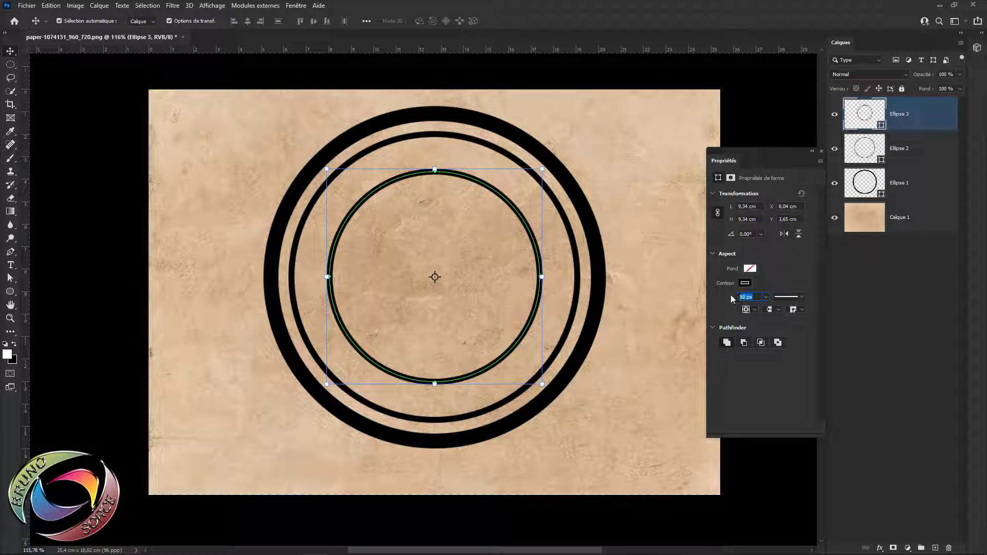
text(5)
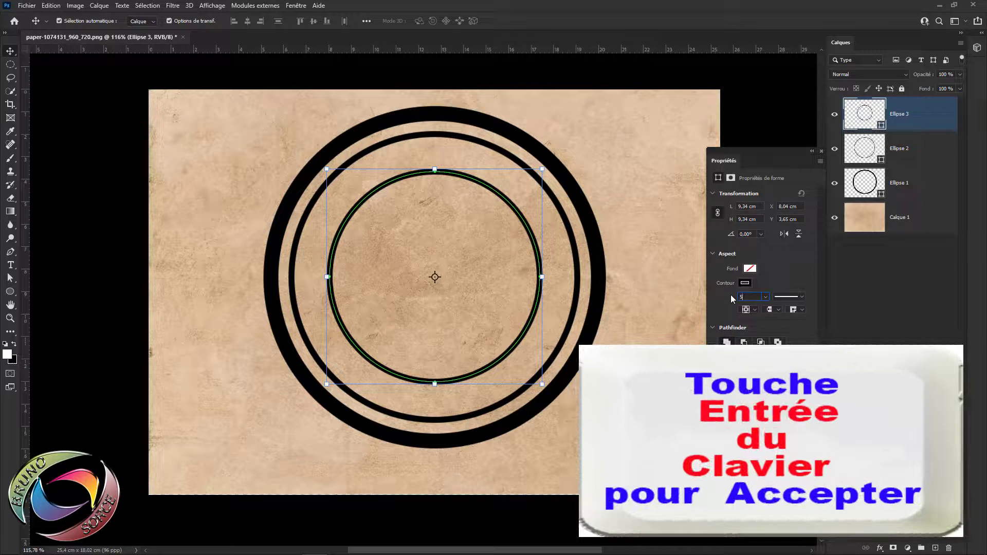
key(Return)
click(462, 223)
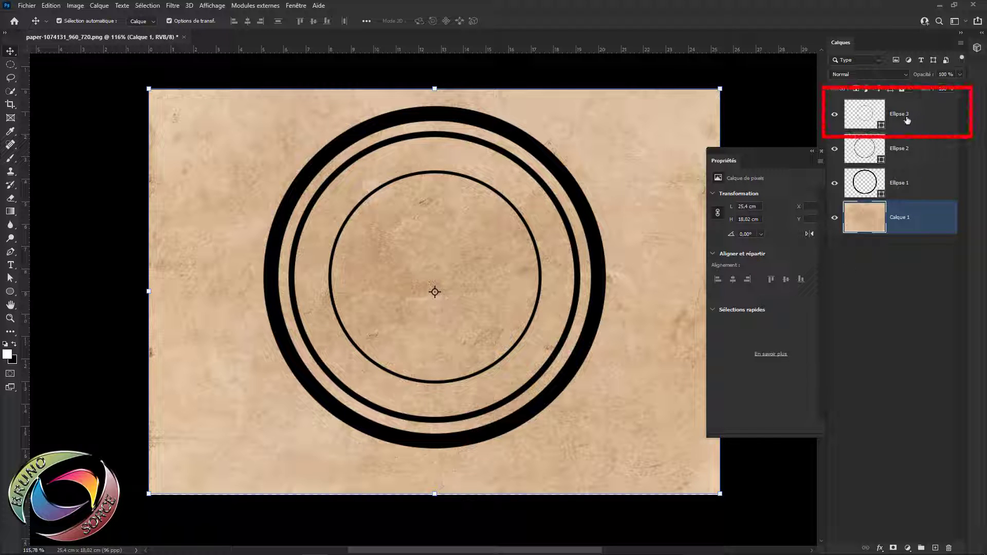
click(923, 121)
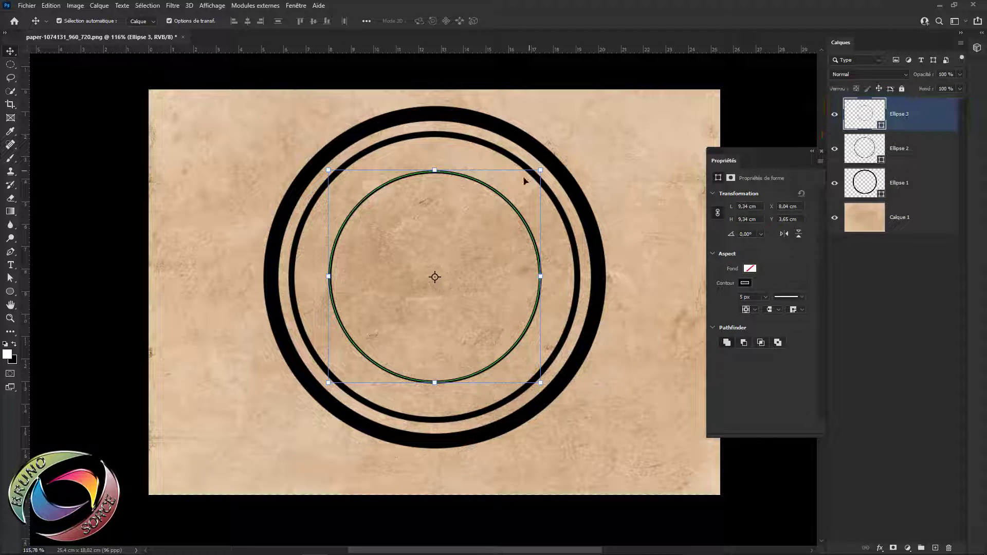
- Place the pin-up portrait from the File menu, select its layer, and browse the Filter menu
click(26, 6)
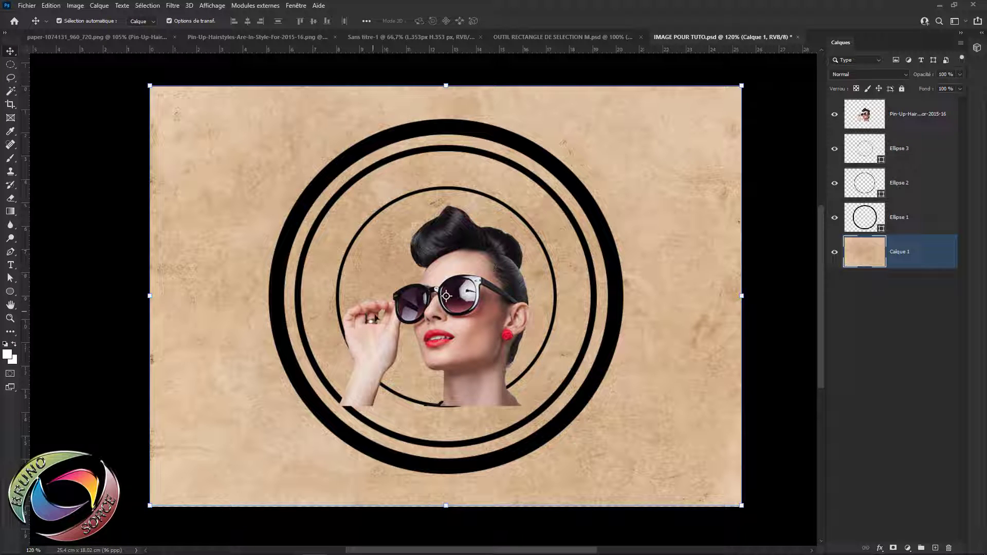
click(376, 318)
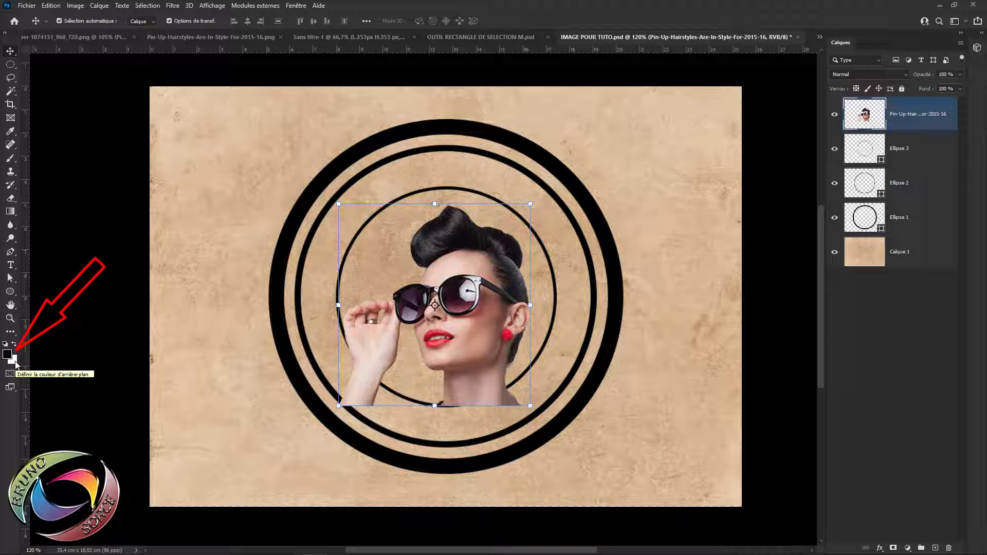
click(173, 6)
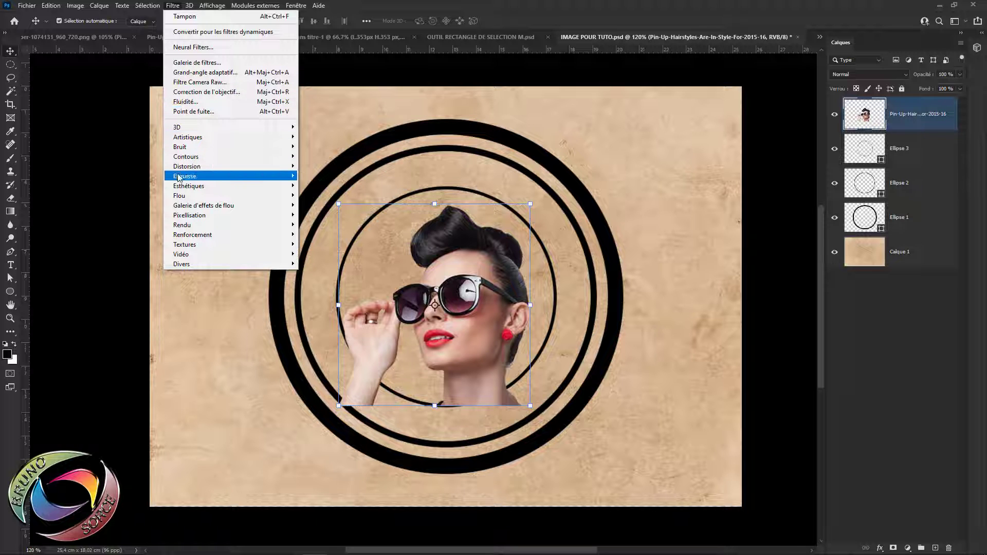
mouse_move(185, 175)
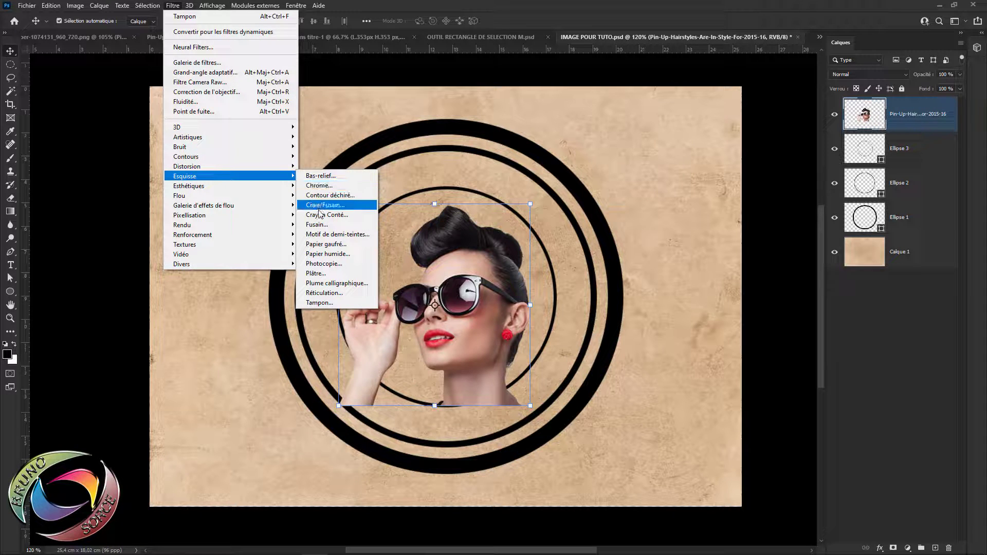
click(315, 265)
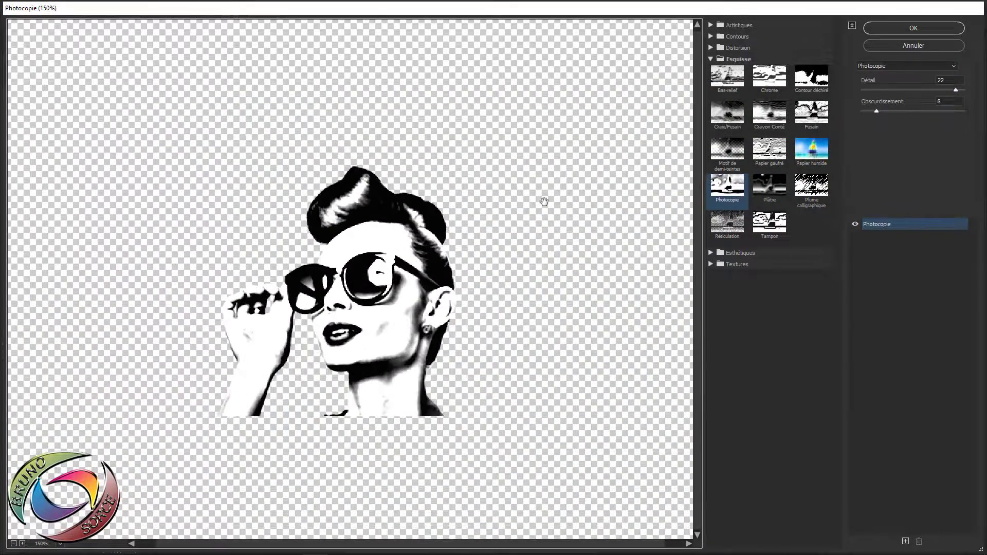
mouse_move(956, 90)
mouse_down()
mouse_move(937, 91)
mouse_move(961, 90)
mouse_up()
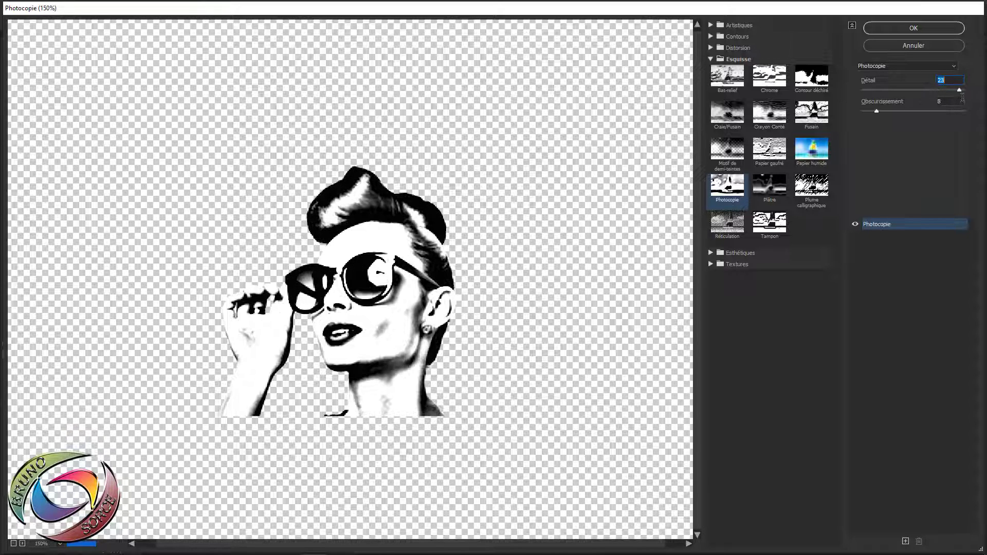
drag(877, 111, 948, 125)
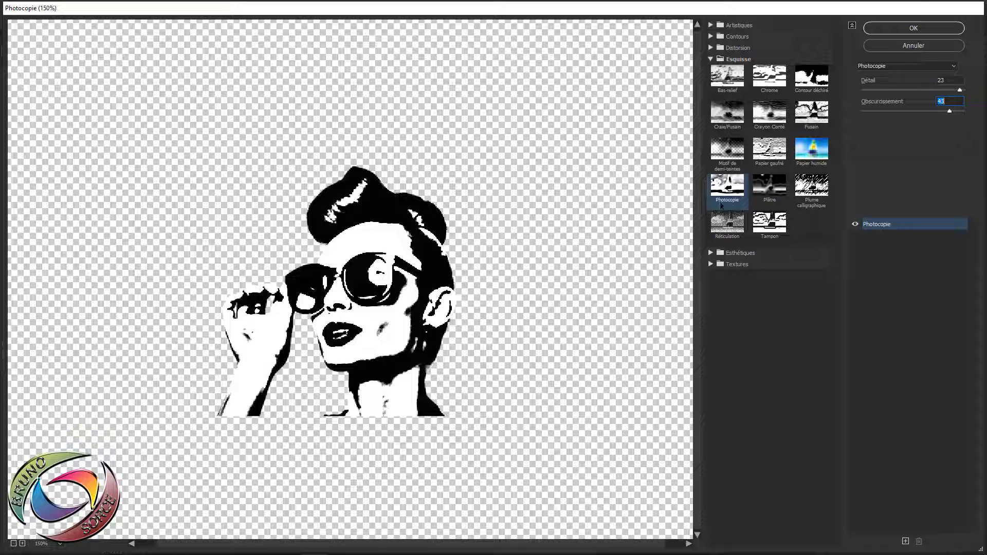
click(769, 222)
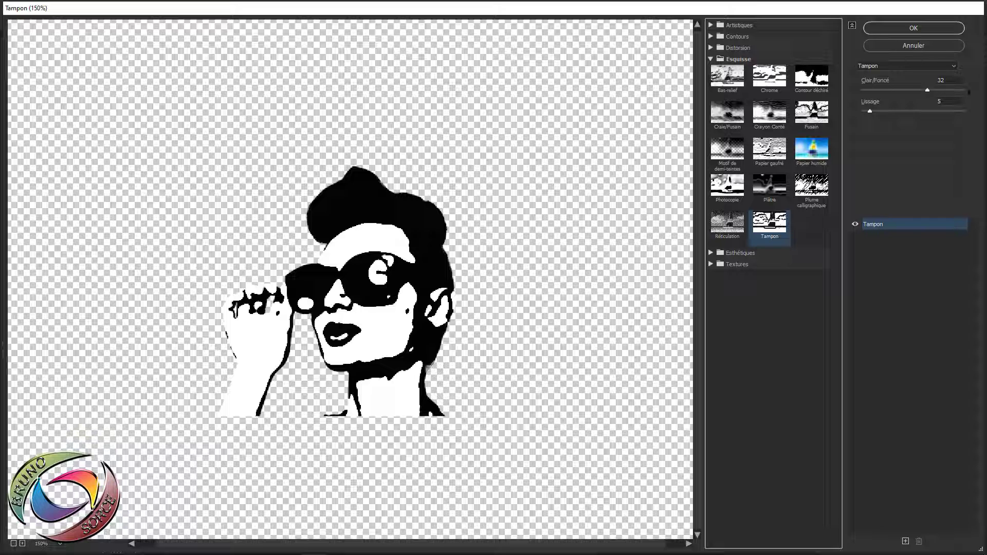
drag(927, 90, 914, 91)
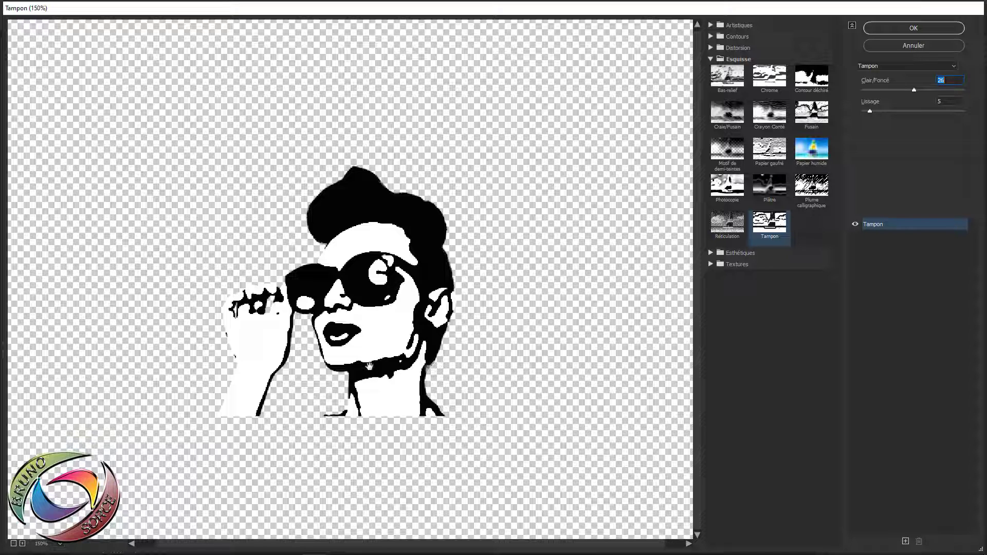
click(899, 46)
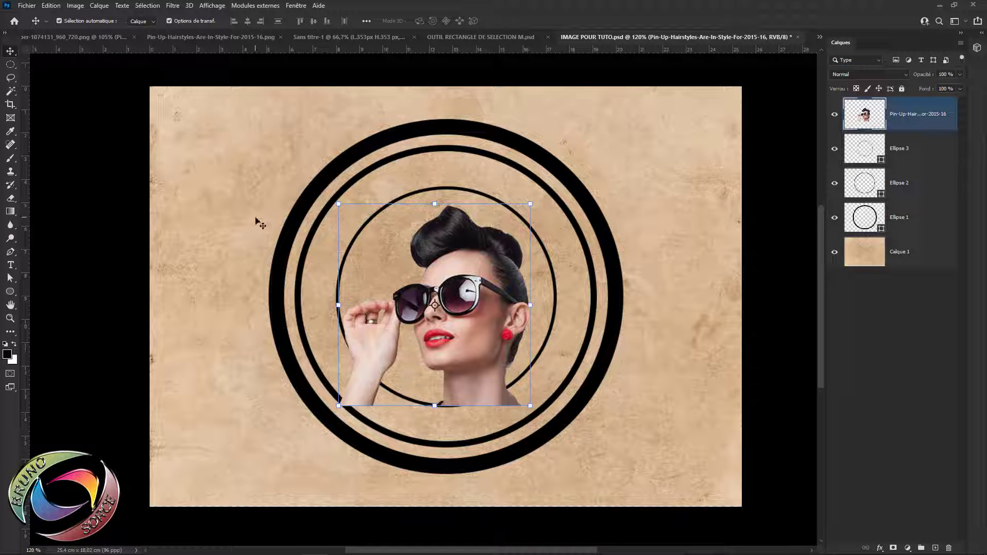
- Apply a Threshold adjustment to the portrait with the level set to 198
click(75, 6)
mouse_move(127, 32)
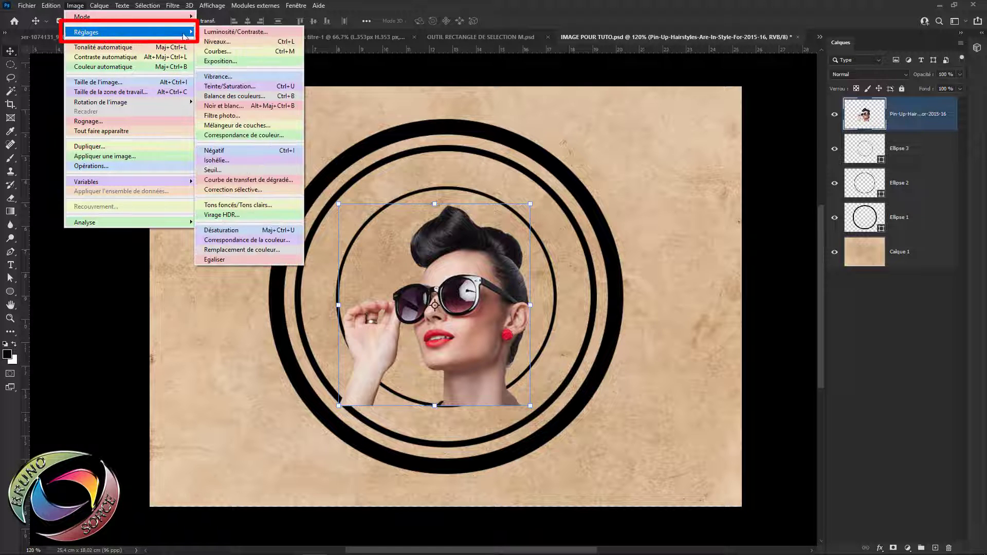
click(215, 171)
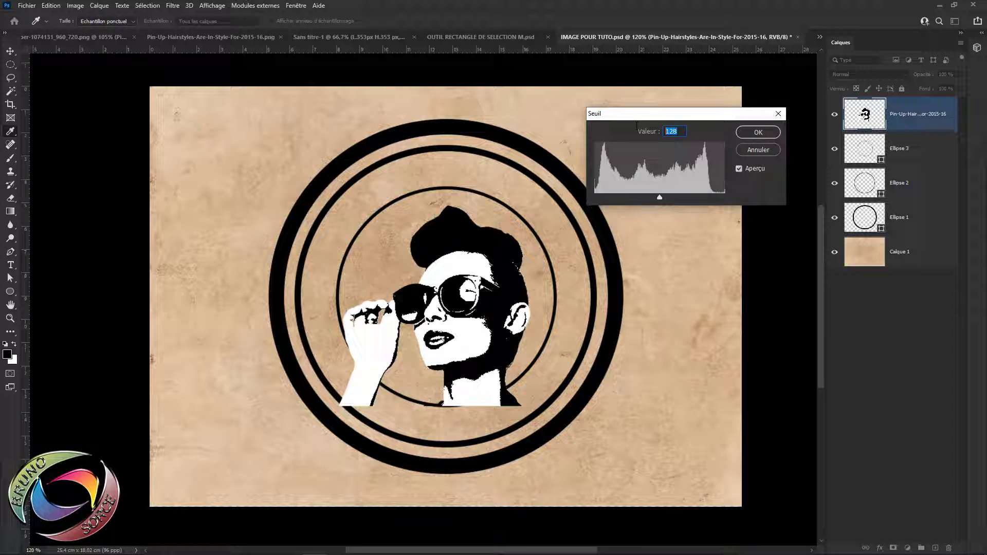
text(15)
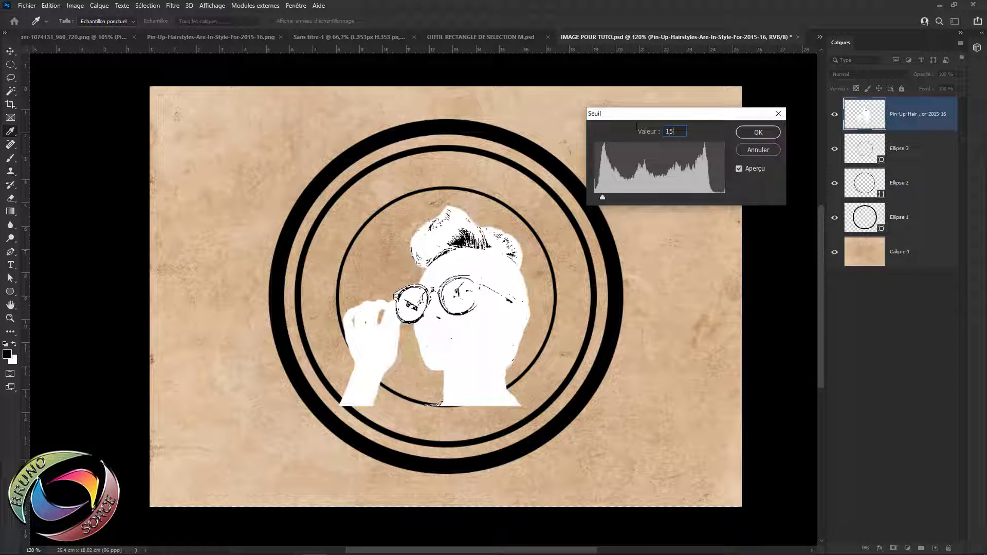
text(5)
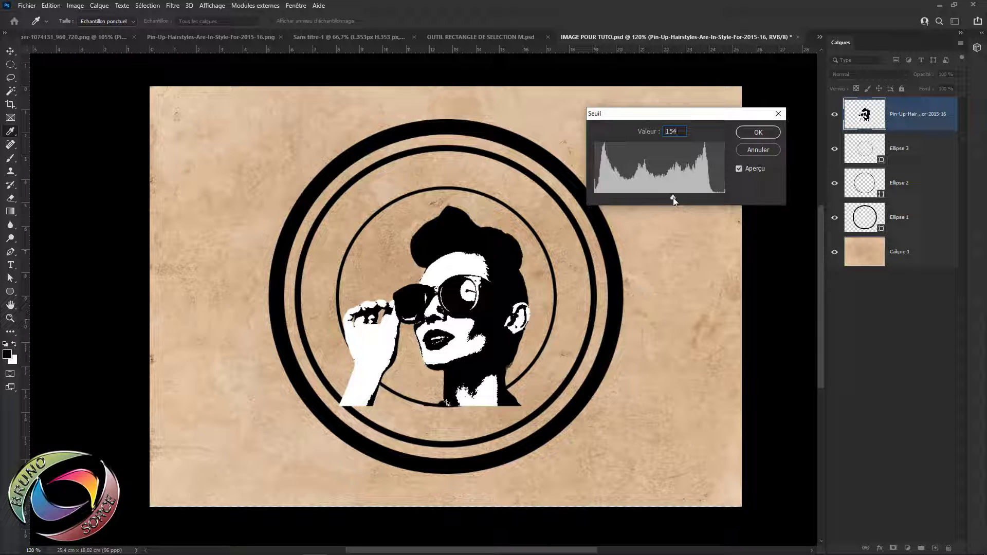
mouse_move(673, 198)
mouse_down()
mouse_move(716, 200)
mouse_move(657, 199)
mouse_move(674, 199)
mouse_up()
click(757, 132)
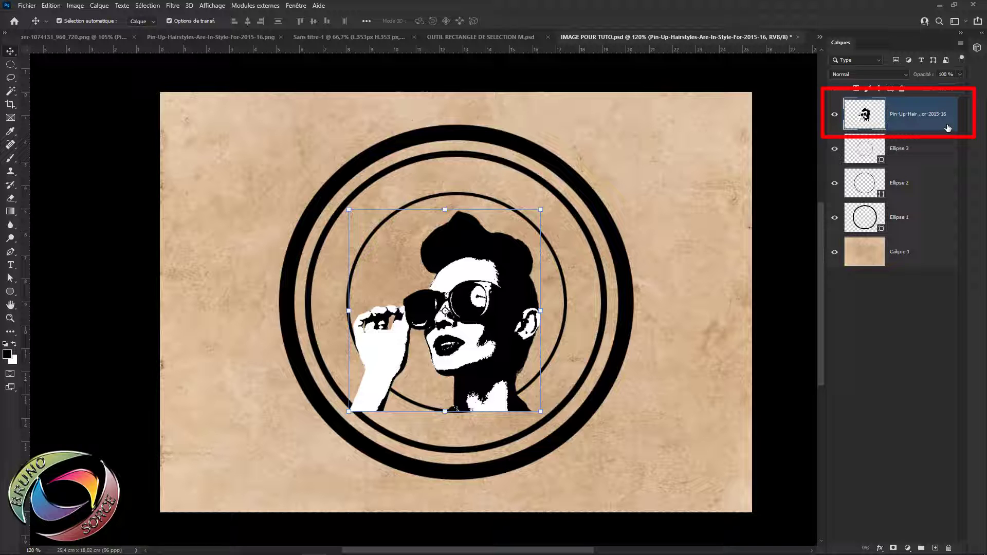
double_click(947, 127)
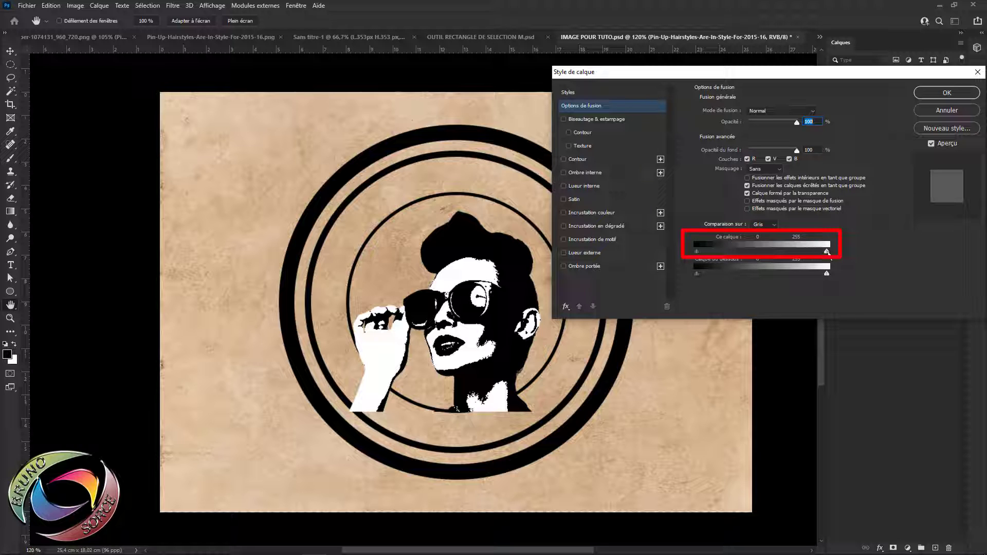
drag(826, 251, 811, 252)
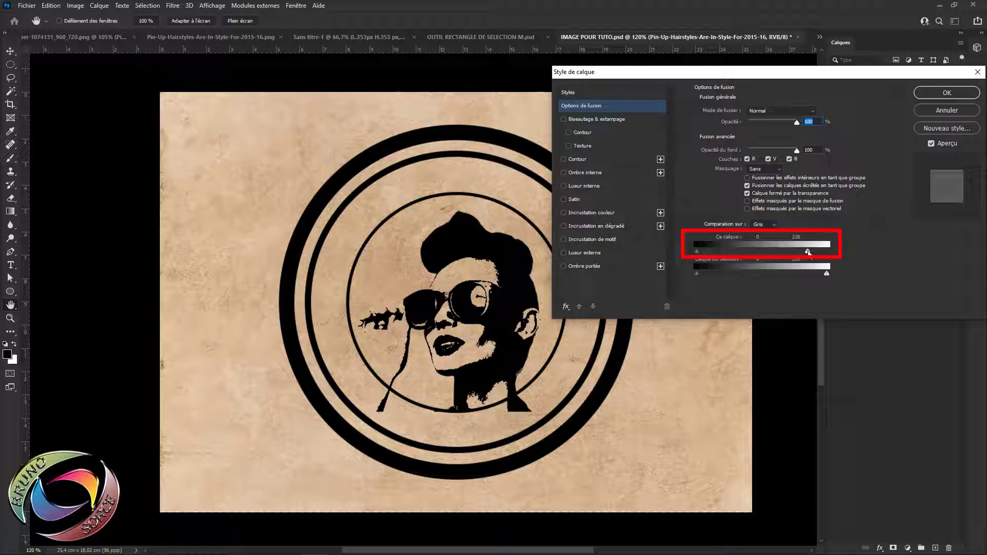
click(946, 93)
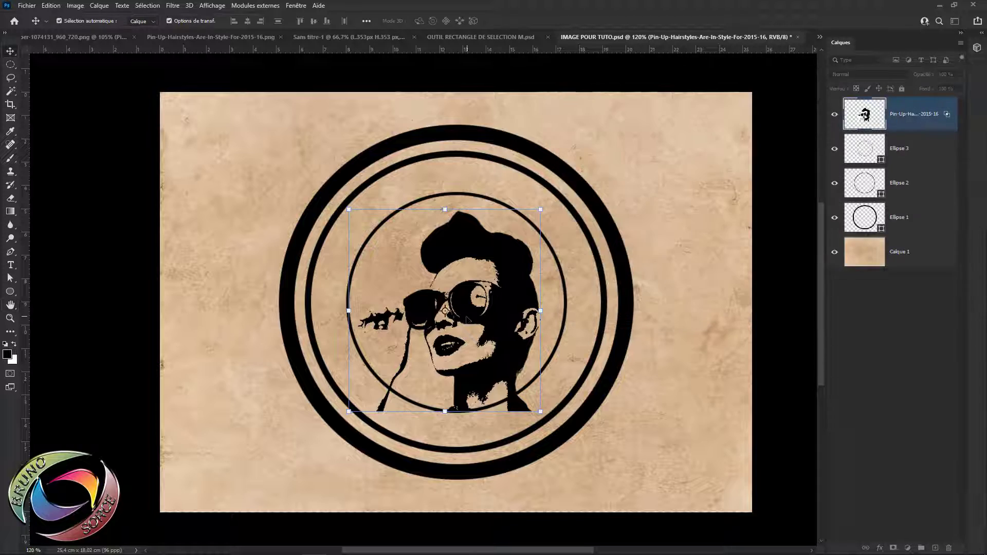
key(v)
scroll(423, 288, up, 4)
scroll(522, 367, down, 4)
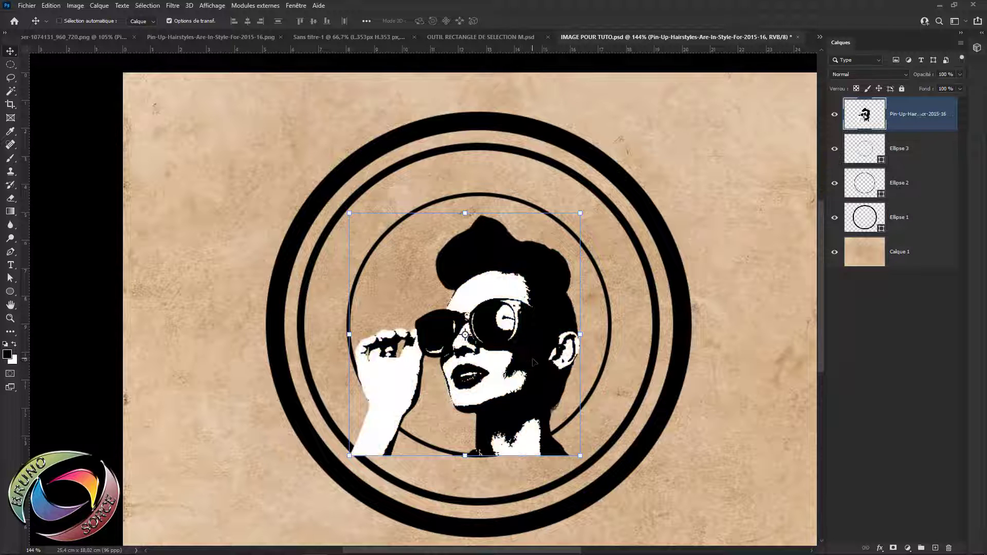
- Color Range-select the portrait's white forehead tone, delete those white areas, then deselect
click(147, 6)
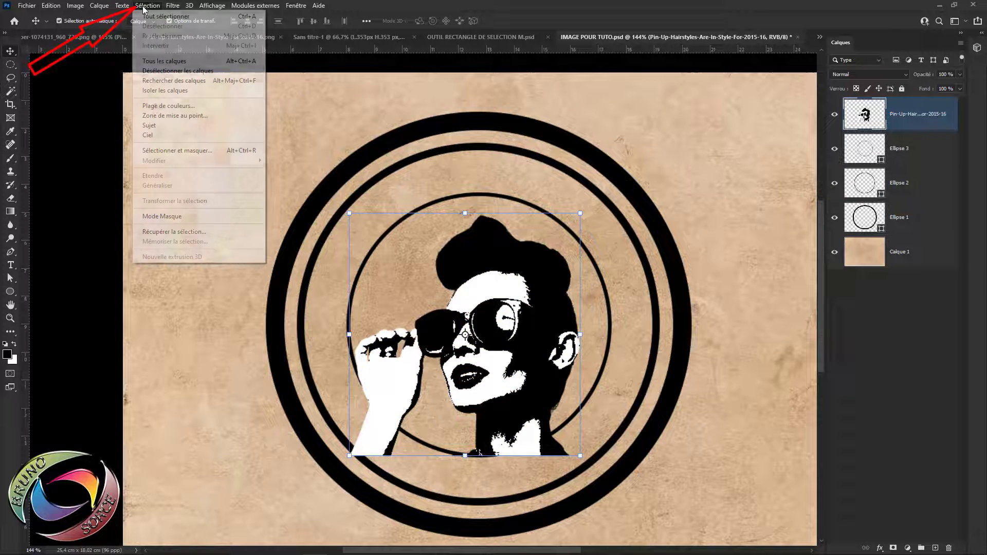
click(159, 107)
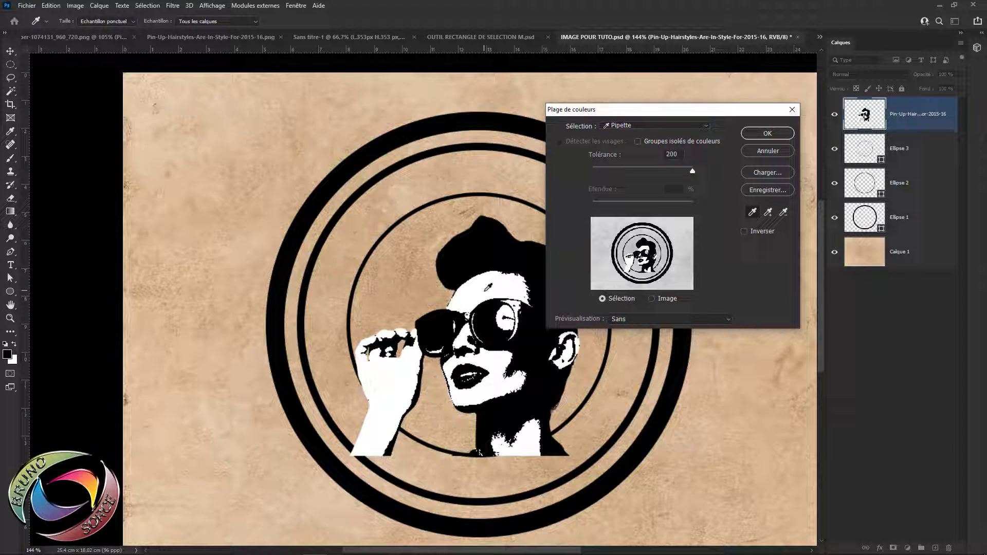
click(488, 287)
click(772, 134)
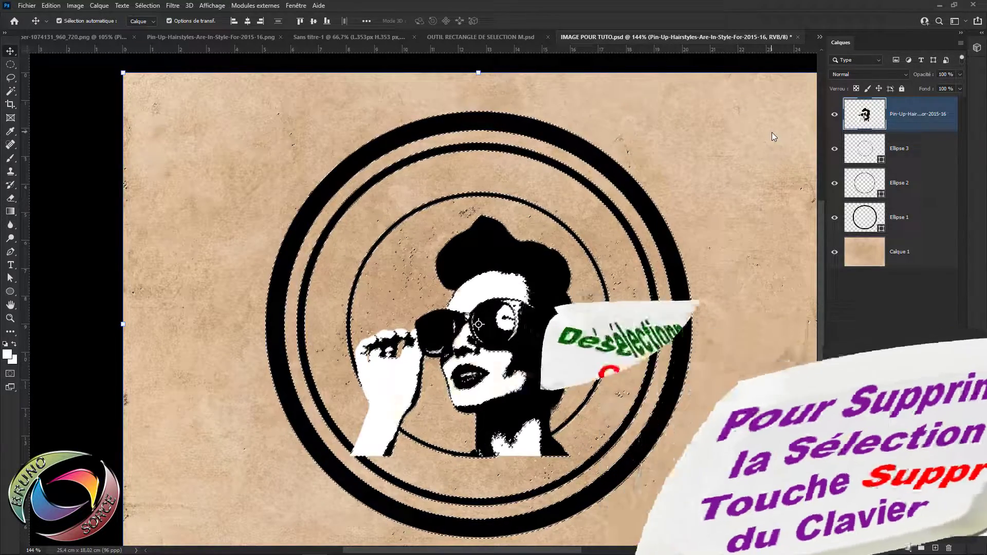
key(Delete)
key(ctrl+d)
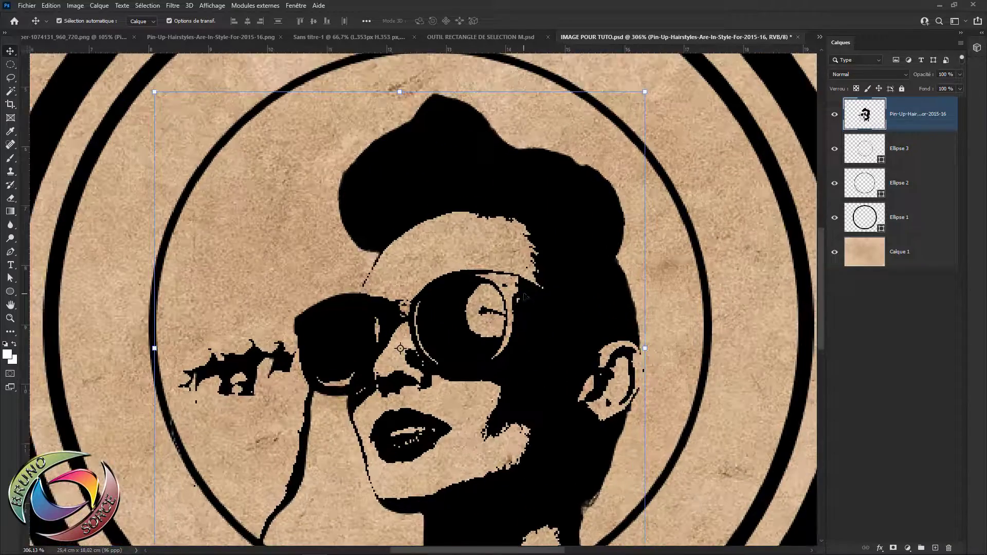
- With Auto-Select on, shift the portrait left, then nudge it slightly back right
click(59, 20)
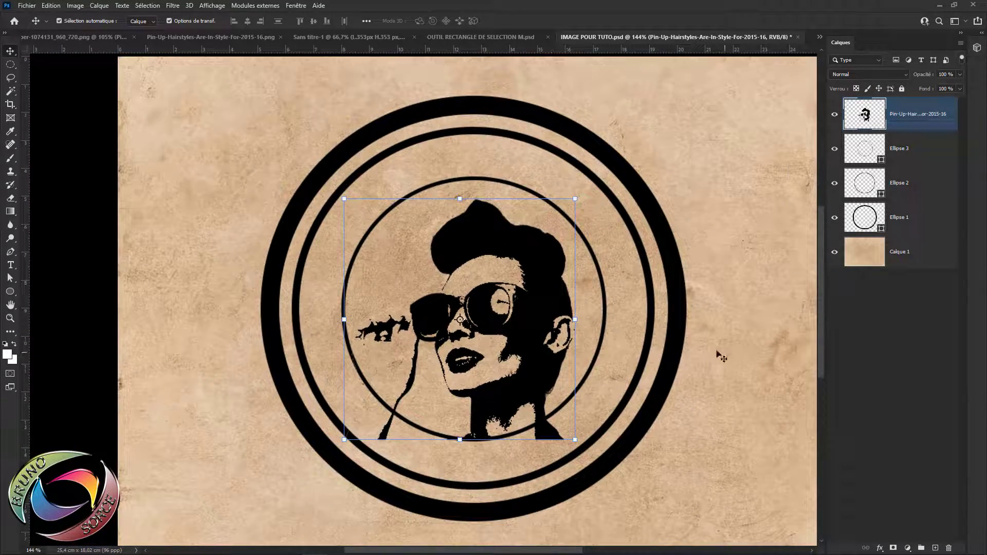
scroll(507, 333, down, 1)
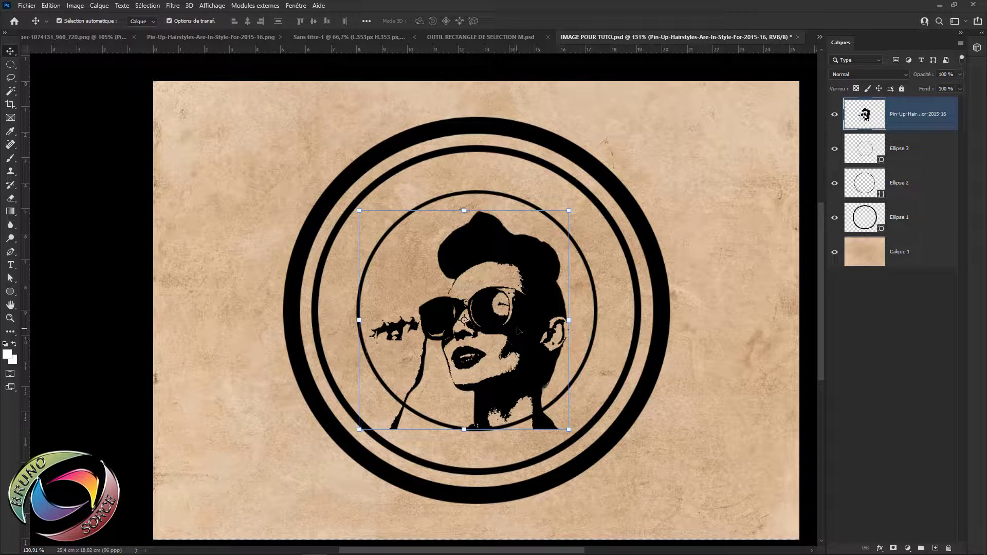
drag(519, 324, 491, 325)
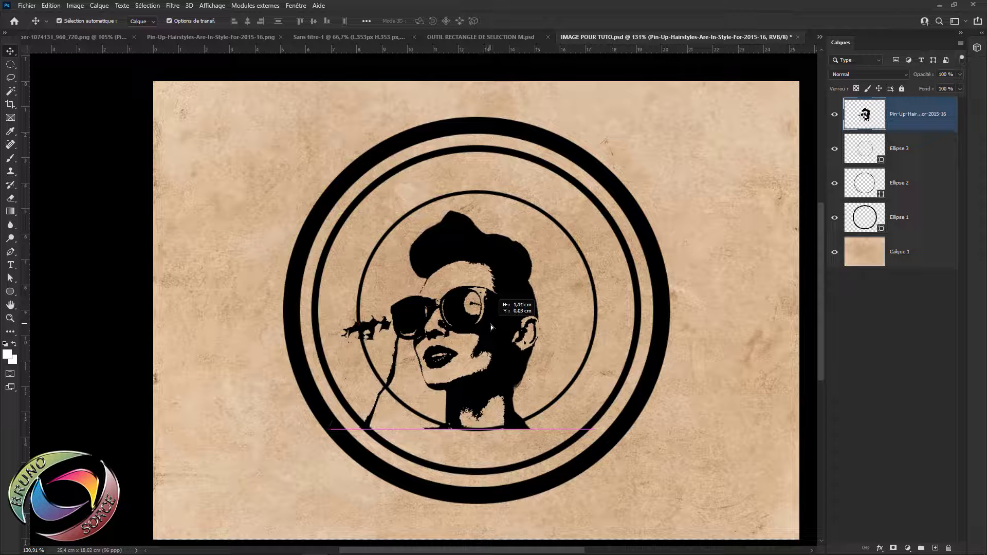
drag(490, 324, 500, 325)
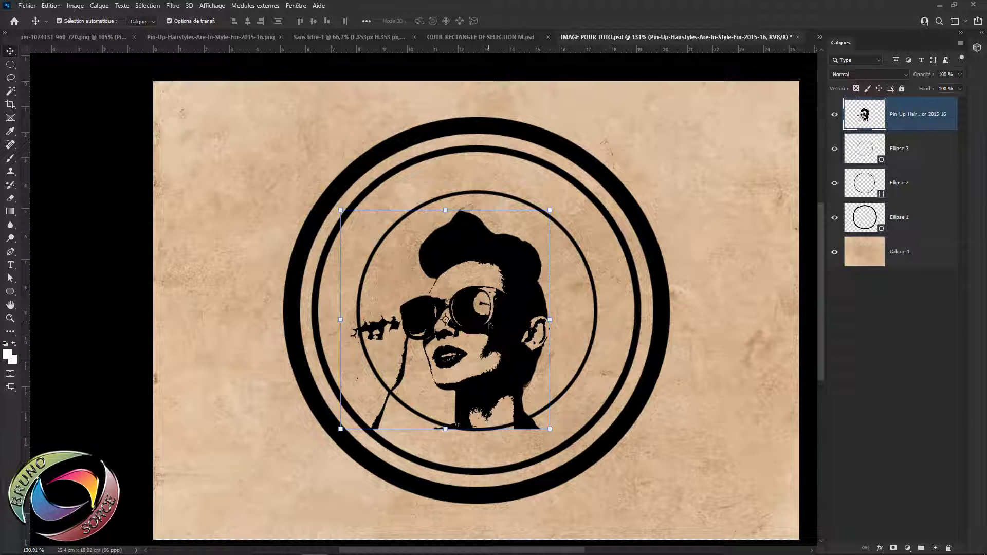
scroll(466, 309, up, 1)
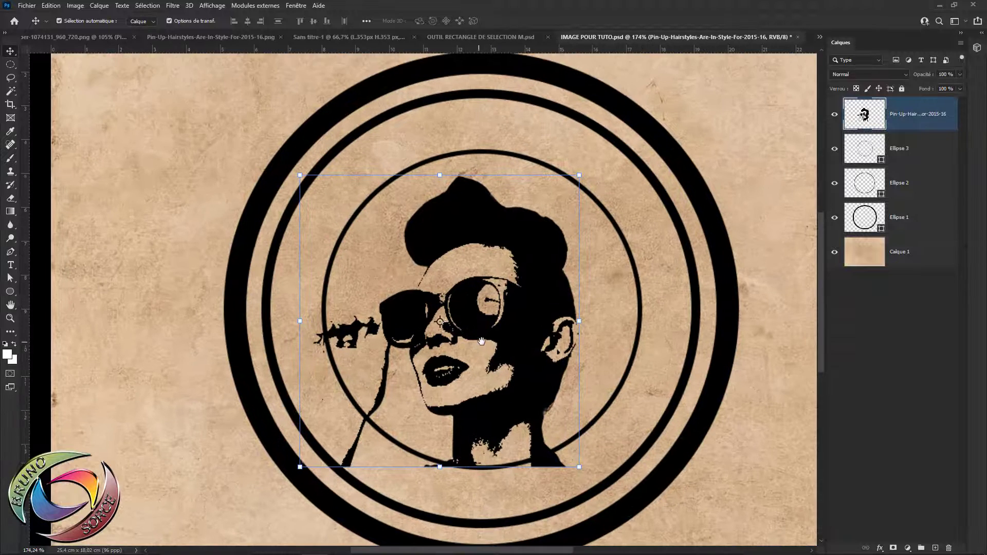
scroll(481, 341, up, 1)
scroll(481, 341, down, 1)
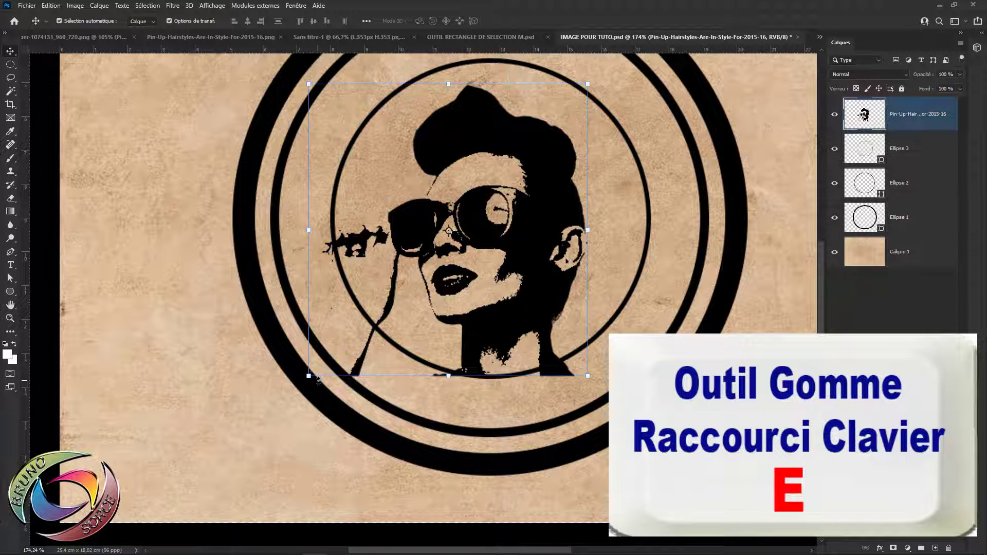
- Erase the stray black blob, strand and speck around the sunglasses
key(e)
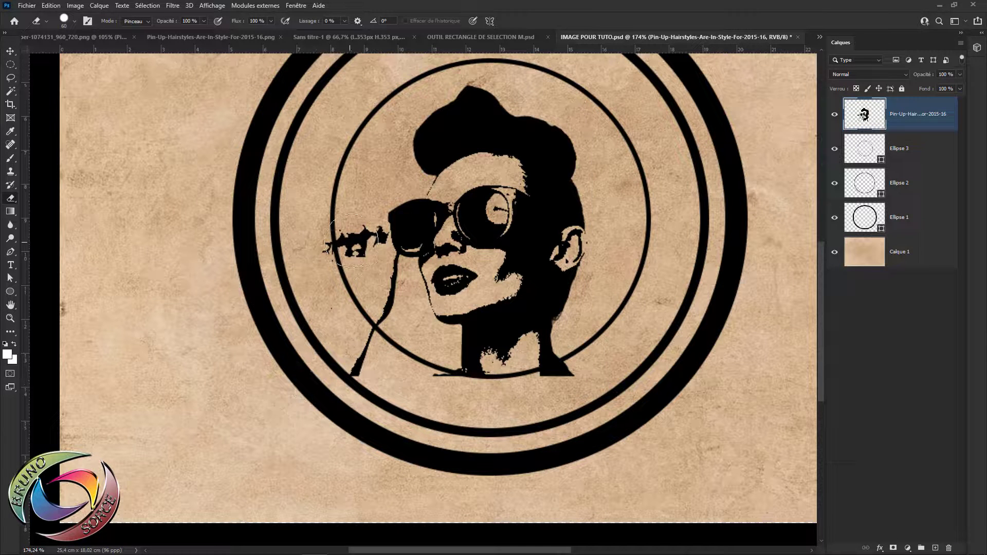
drag(364, 240, 350, 244)
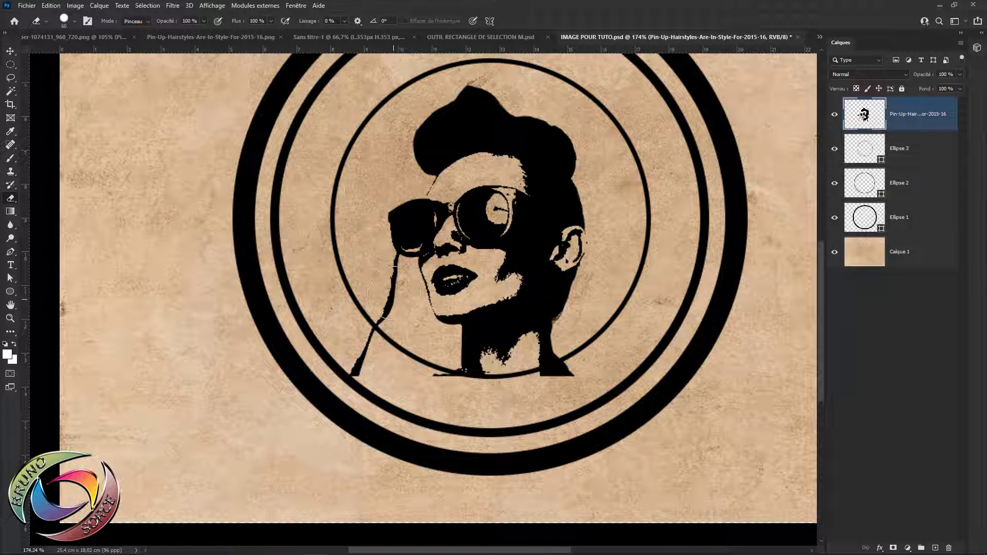
drag(382, 276, 354, 370)
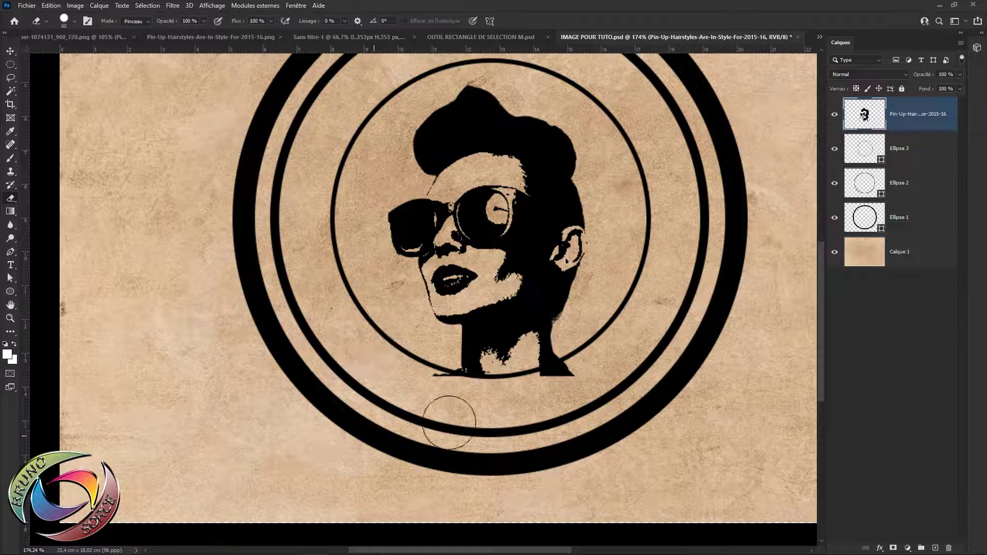
click(436, 397)
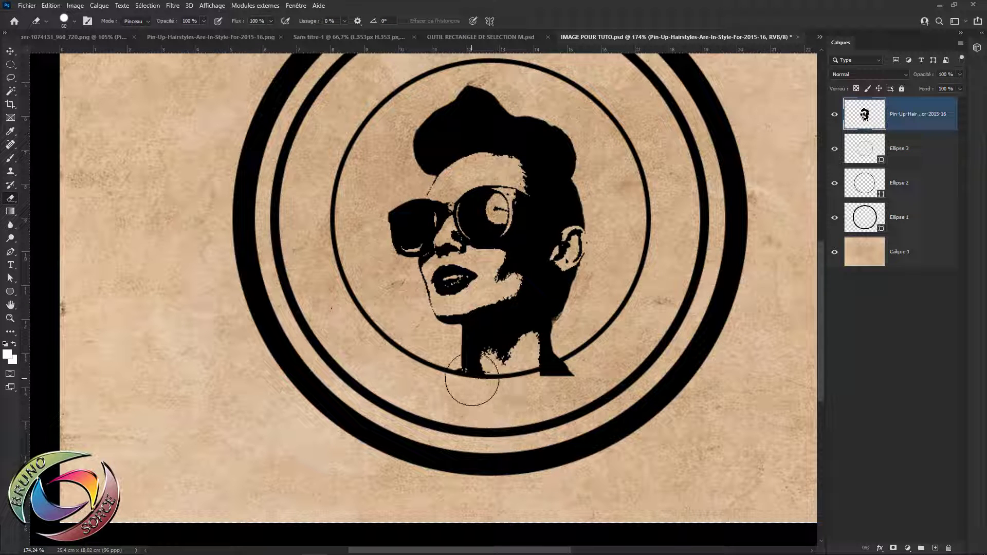
- Trim the bottom of the neck, including its pointed lower-right tip, above the inner ring
drag(453, 368, 493, 365)
scroll(553, 404, up, 3)
drag(571, 375, 514, 349)
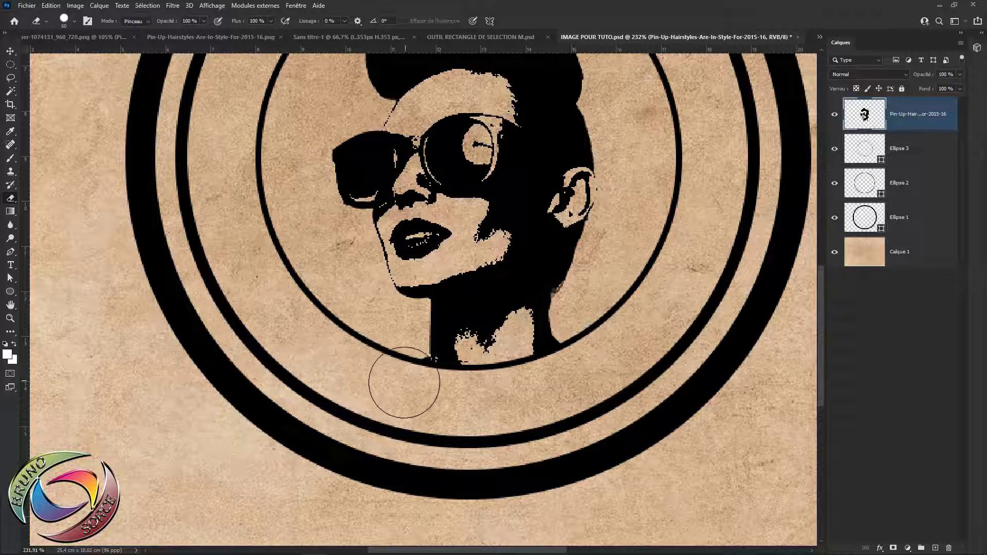
scroll(506, 396, down, 2)
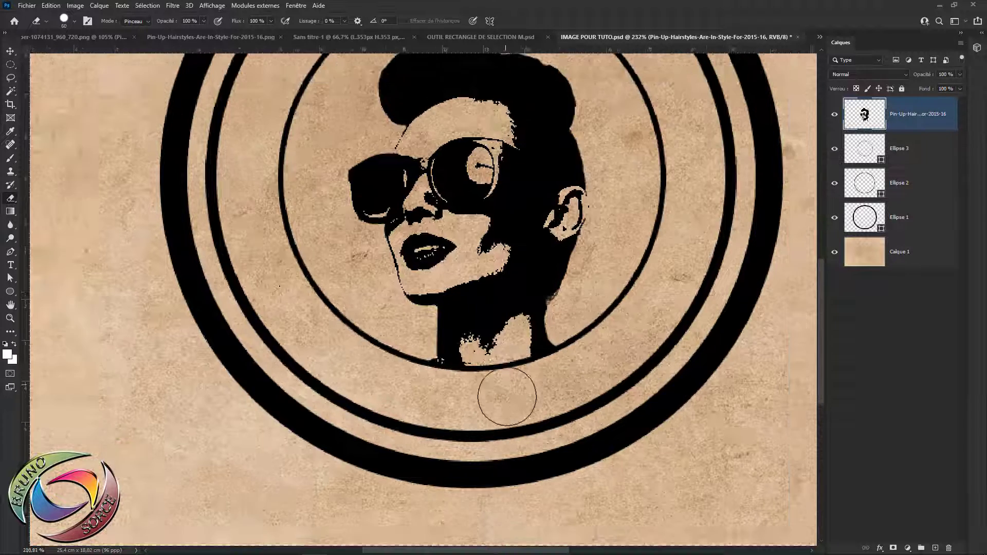
scroll(513, 401, down, 3)
scroll(642, 380, up, 1)
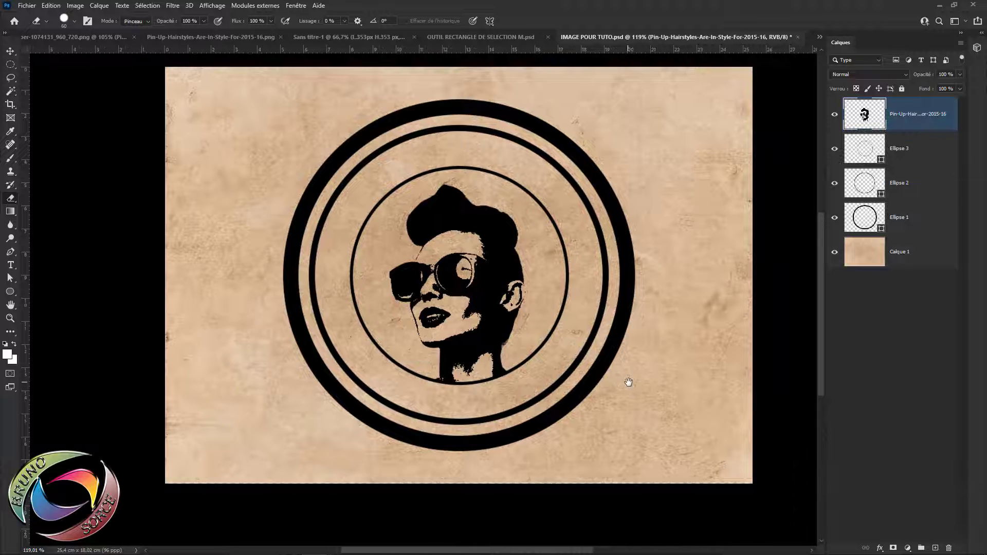
- Select the Ellipse 3 layer with the Move tool active
scroll(617, 380, down, 2)
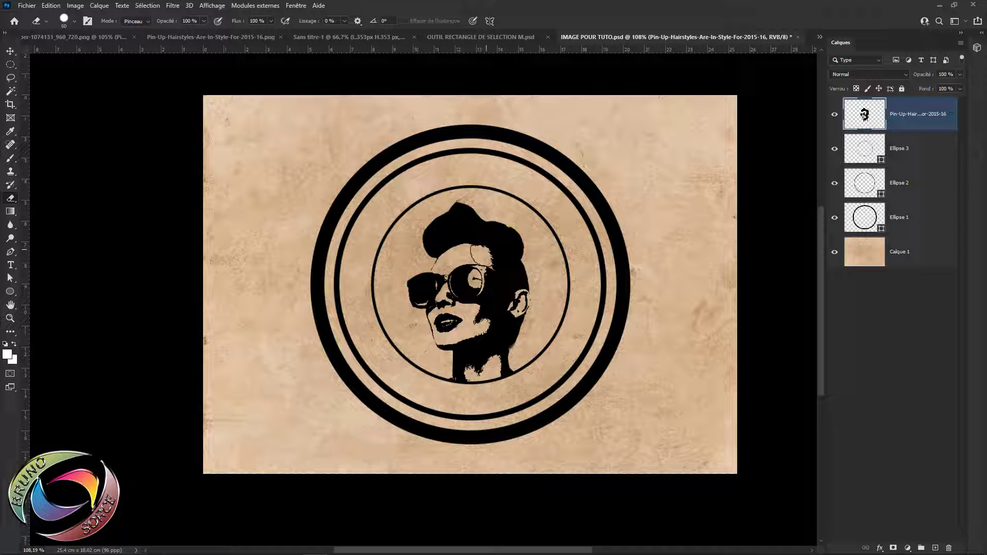
click(923, 156)
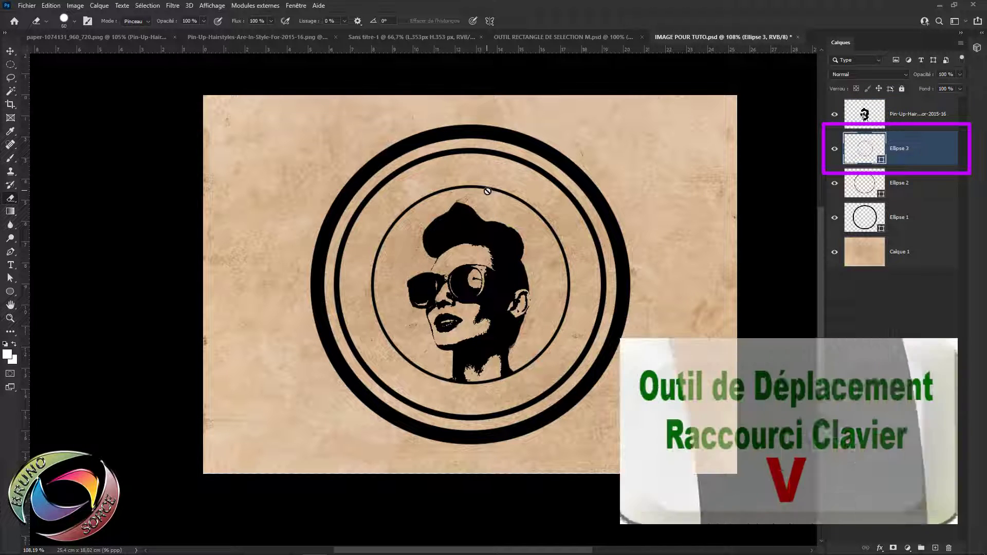
key(v)
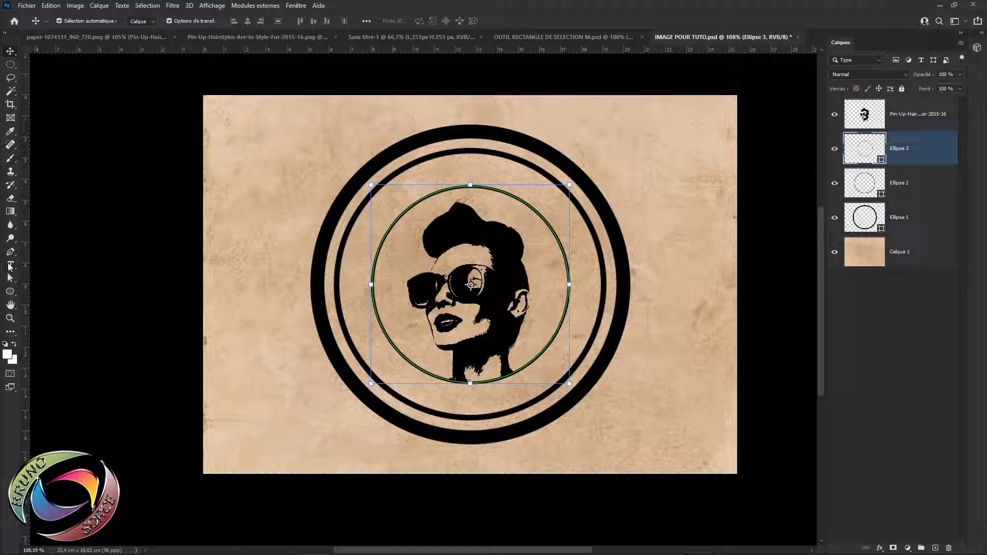
- Choose the Horizontal Type tool with the Arial Bold font style
click(10, 266)
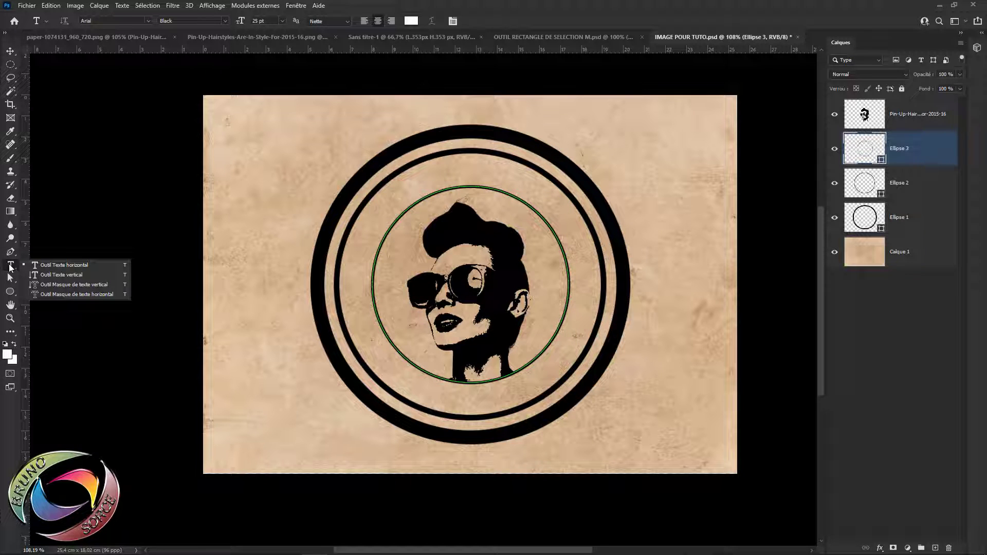
click(62, 267)
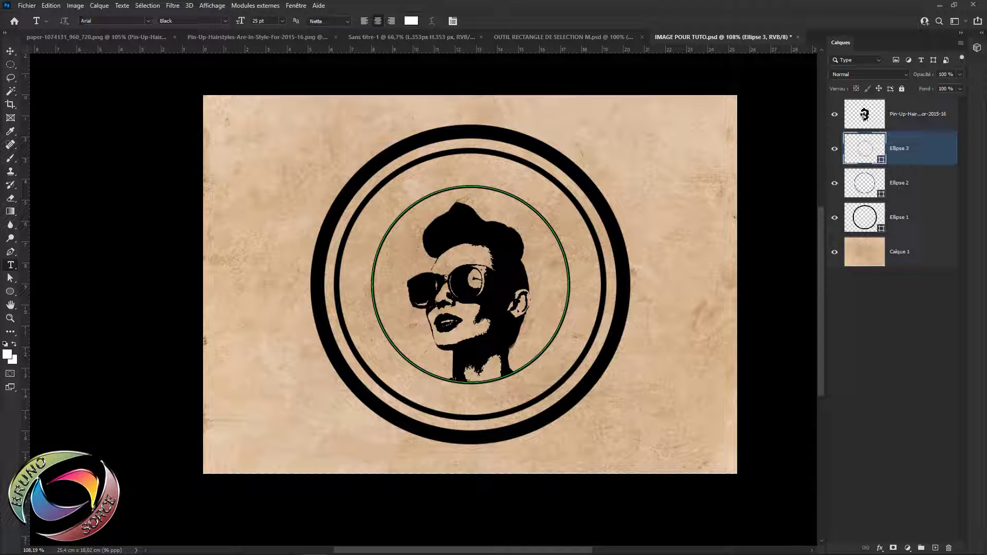
click(223, 23)
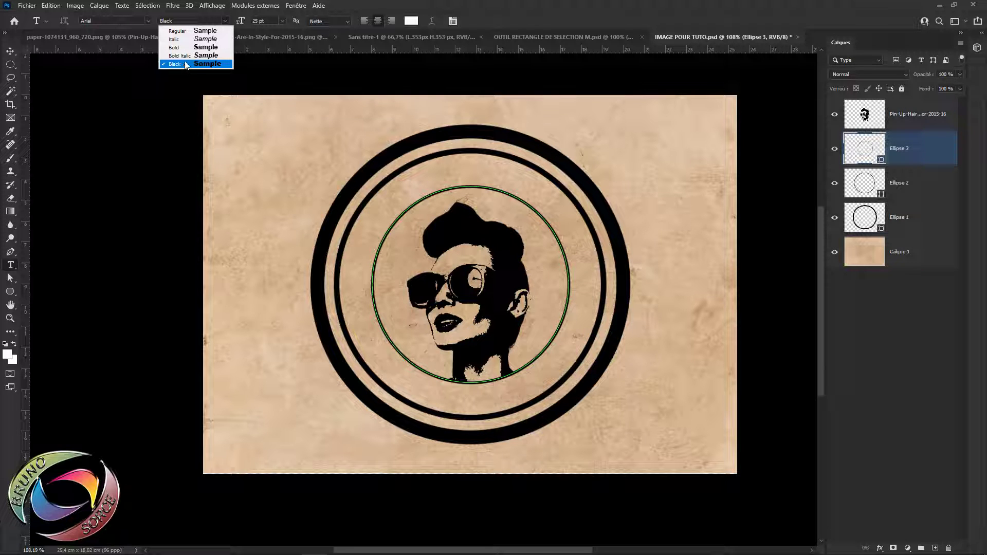
click(203, 49)
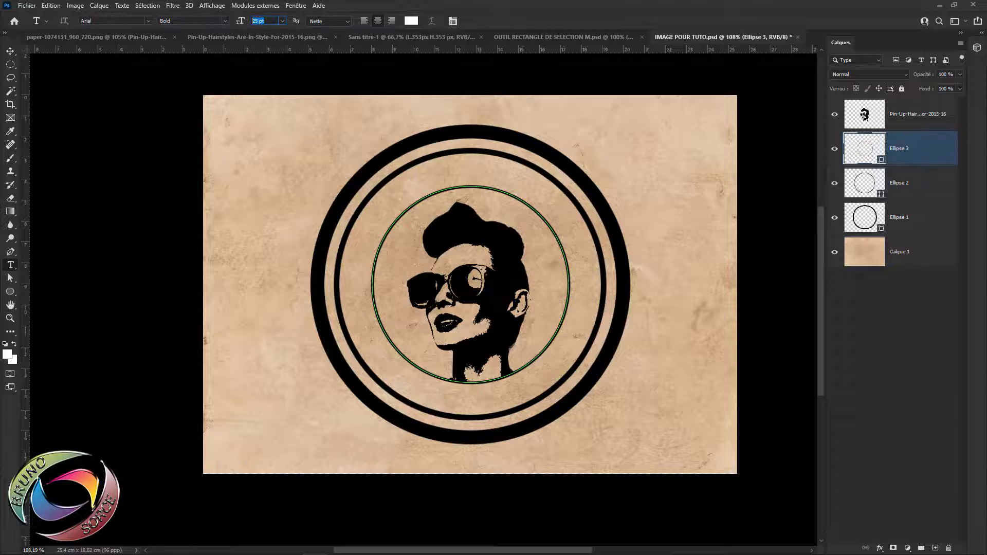
scroll(496, 212, up, 3)
scroll(493, 205, up, 3)
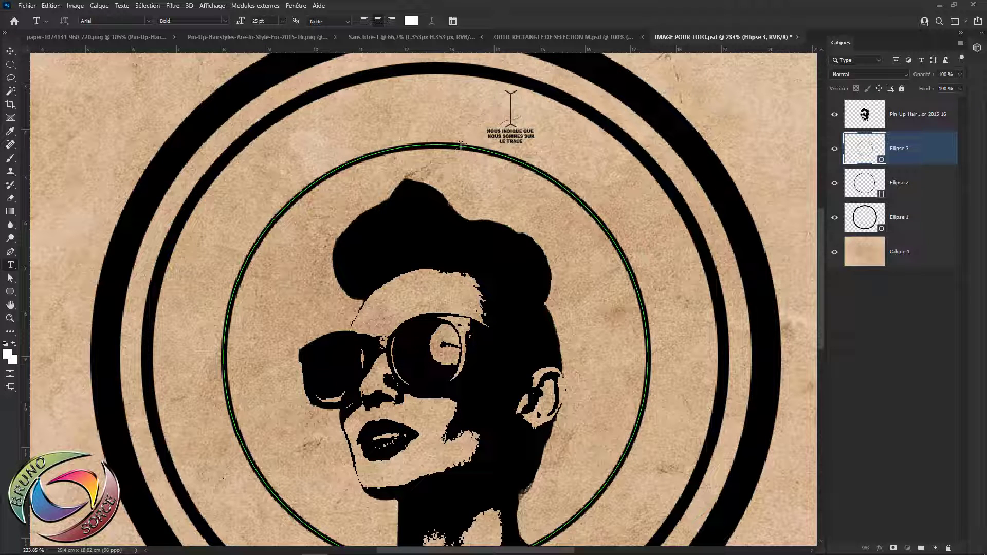
- Type ADOBE PHOTOSHOP BRUNO SORCE along the circle path, then widen the gap after PHOTOSHOP
click(460, 146)
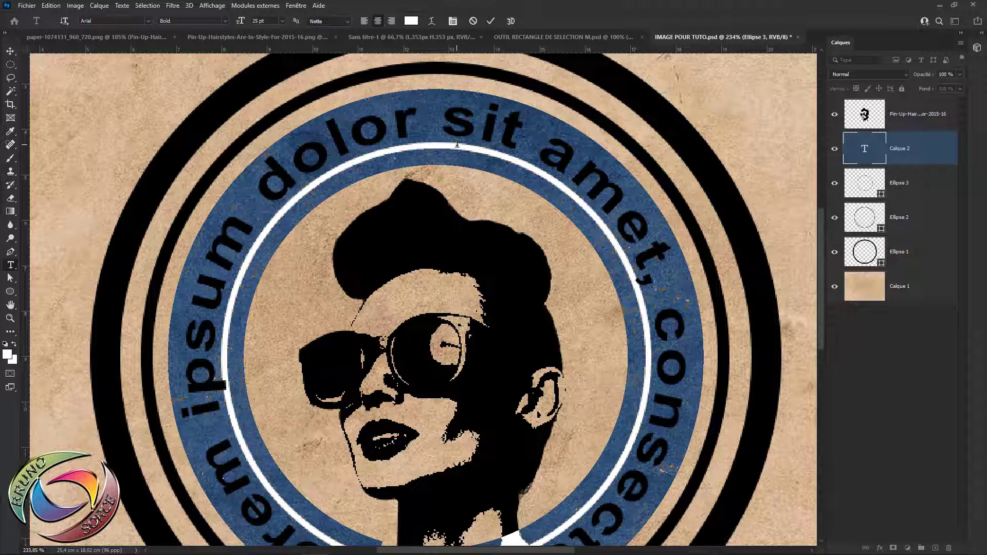
scroll(457, 144, down, 3)
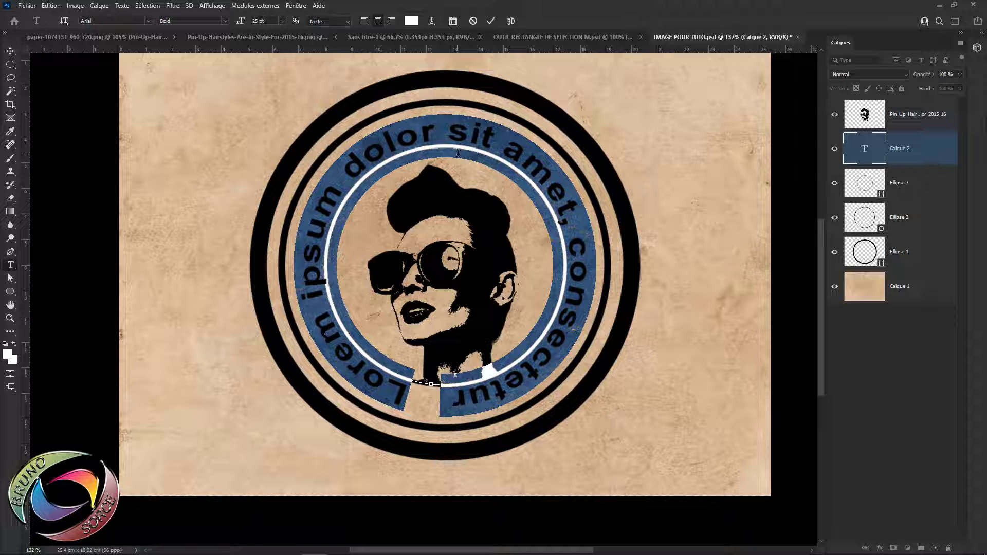
key(BackSpace)
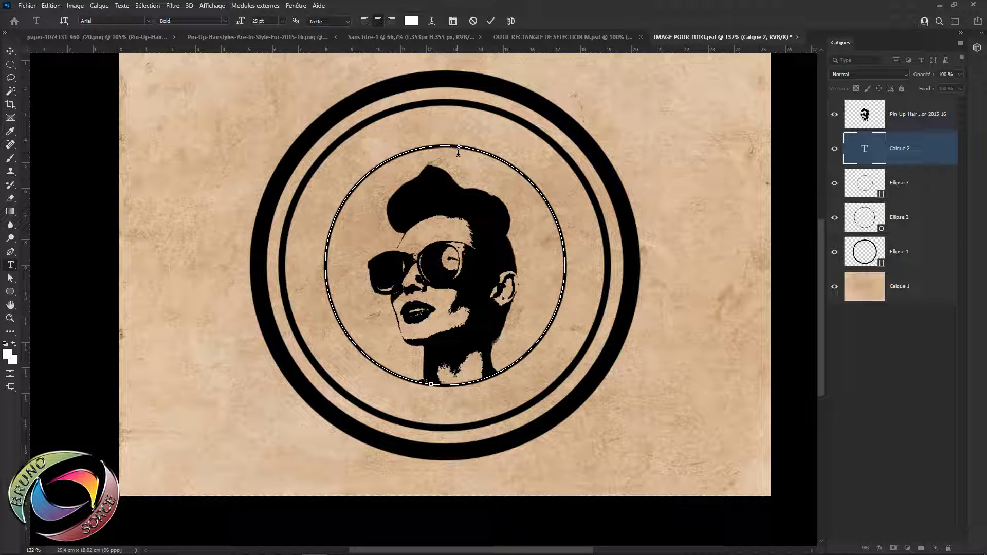
text(ADOBE PHOTOSHOP BRUNO SORCE)
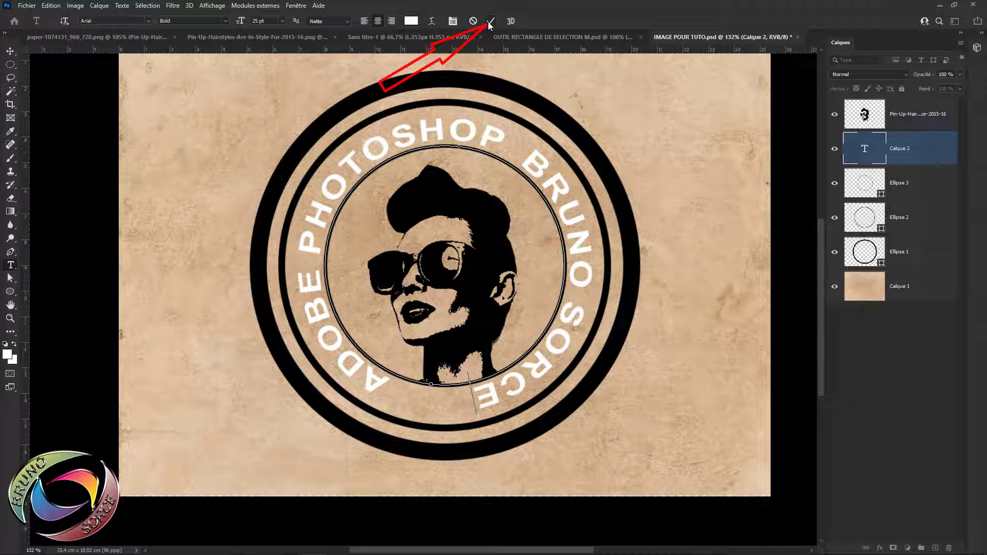
click(489, 21)
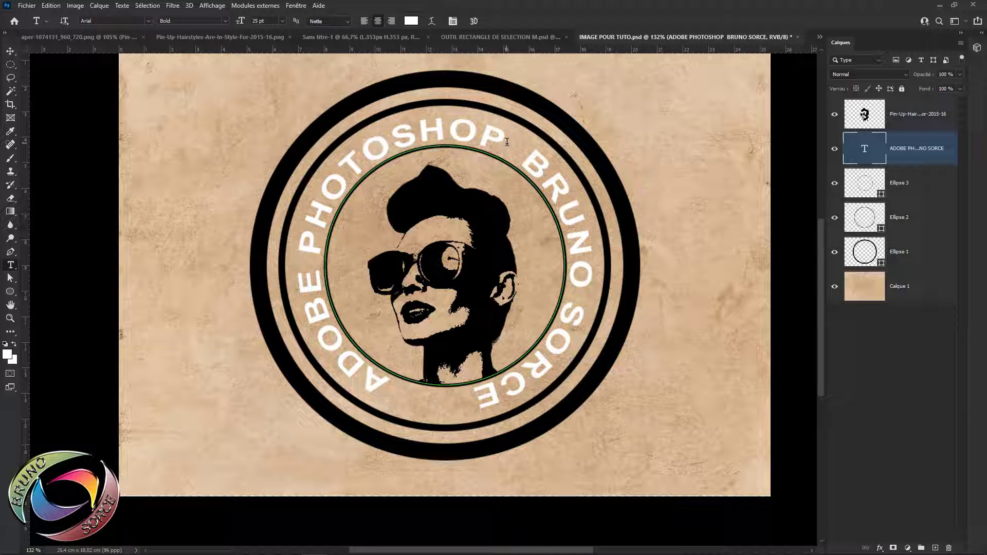
click(527, 158)
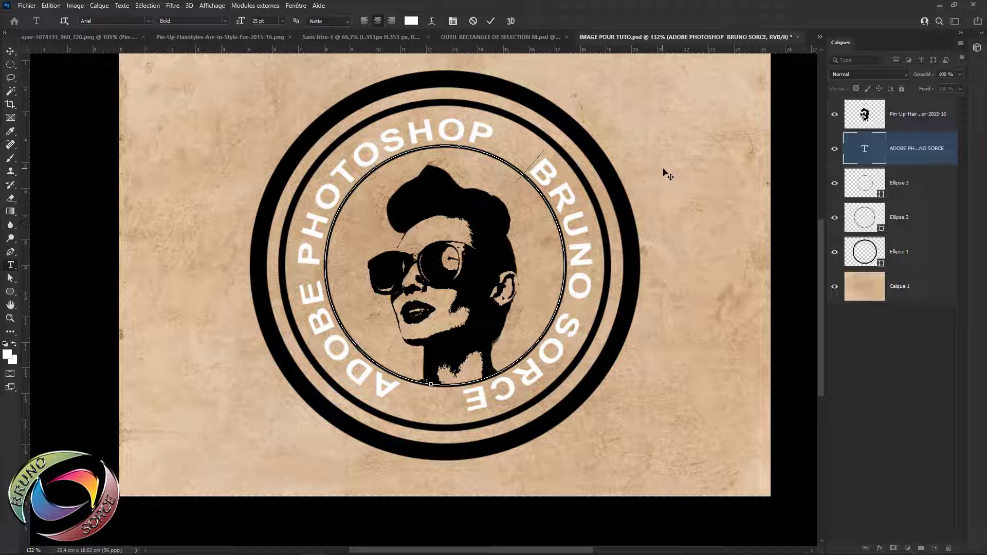
click(490, 23)
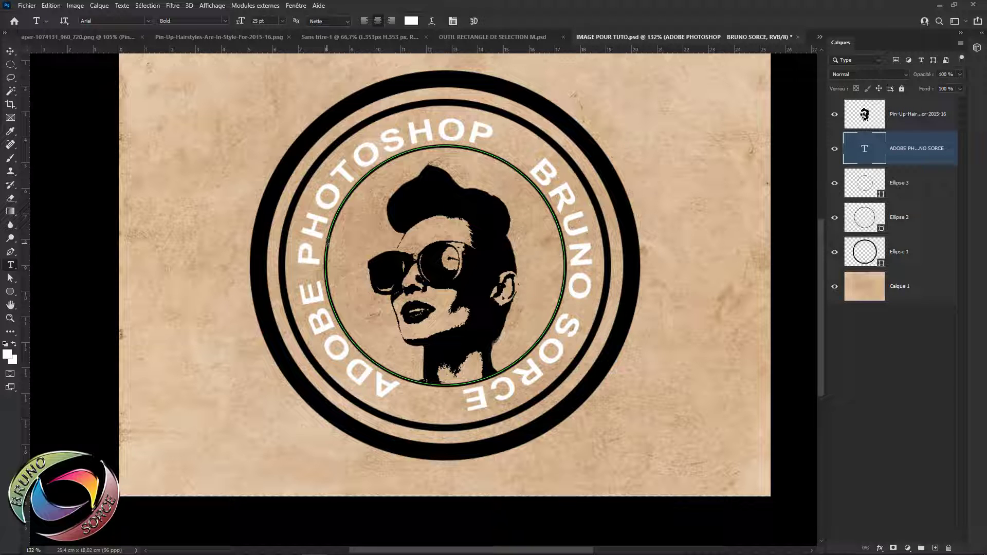
- Rotate the curved text layer about 69° so ADOBE PHOTOSHOP arches across the top
key(v)
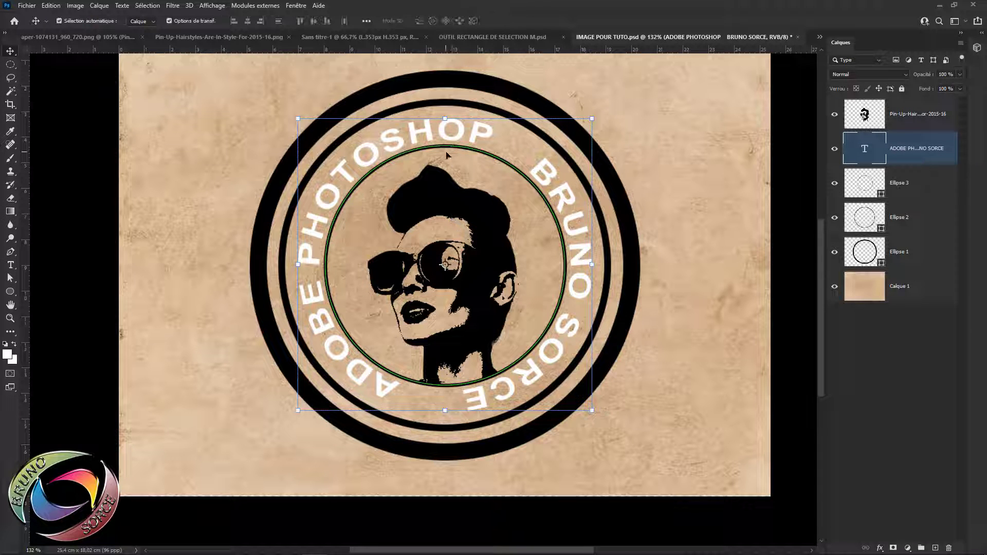
mouse_move(592, 119)
mouse_down()
mouse_move(622, 132)
mouse_move(605, 108)
mouse_move(635, 210)
mouse_move(632, 285)
mouse_move(600, 343)
mouse_move(622, 324)
mouse_up()
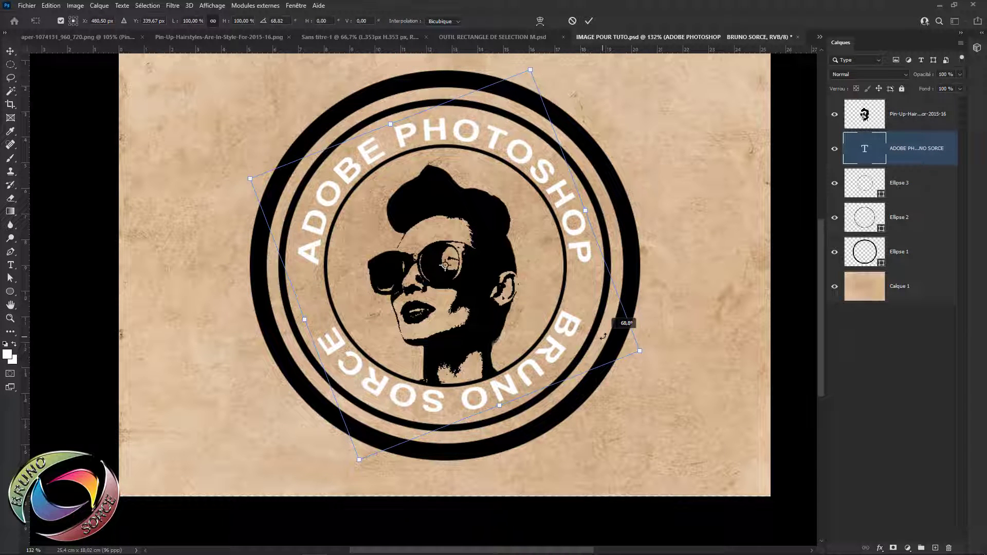
click(589, 21)
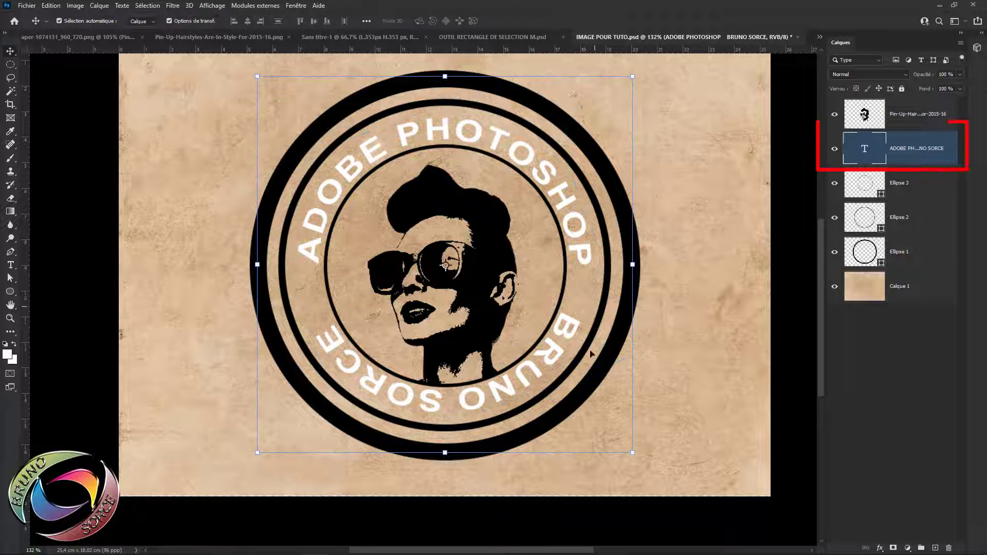
- Give the curved text layer a Color Overlay style in black (000000)
double_click(949, 163)
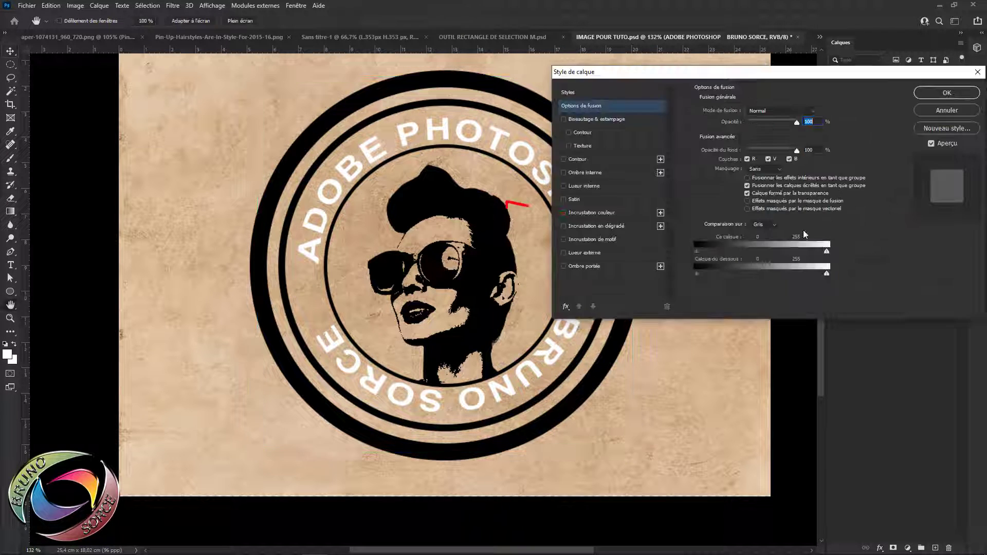
click(594, 213)
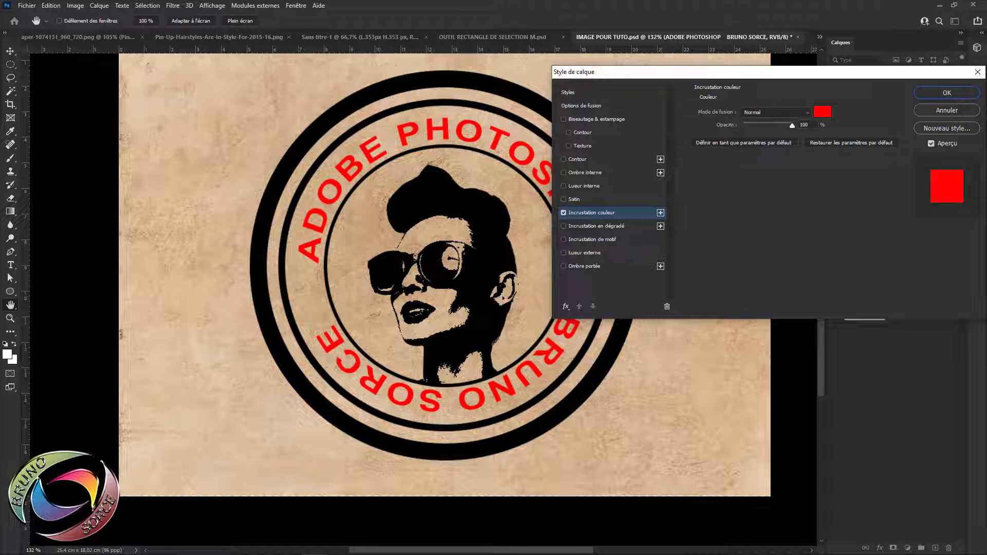
click(821, 114)
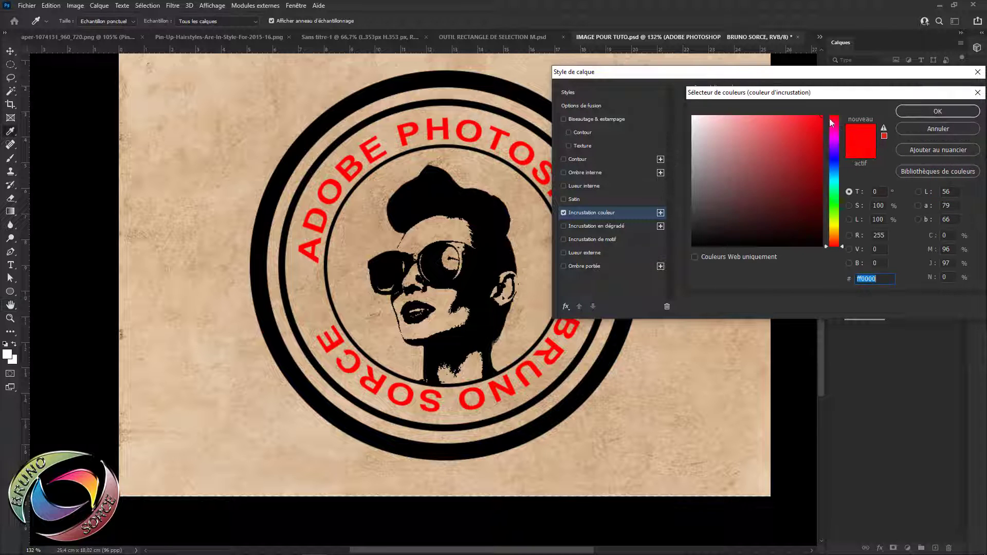
click(804, 245)
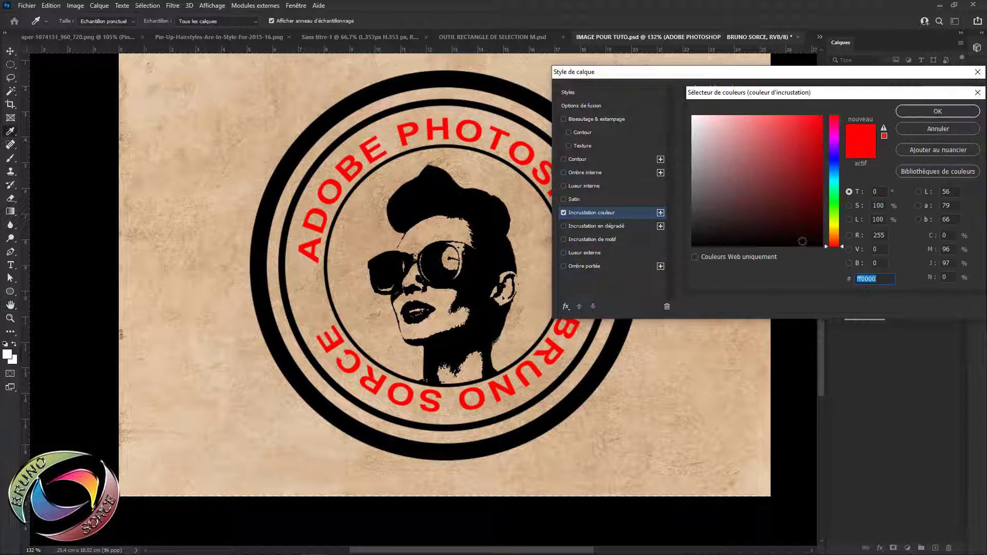
click(935, 113)
click(945, 93)
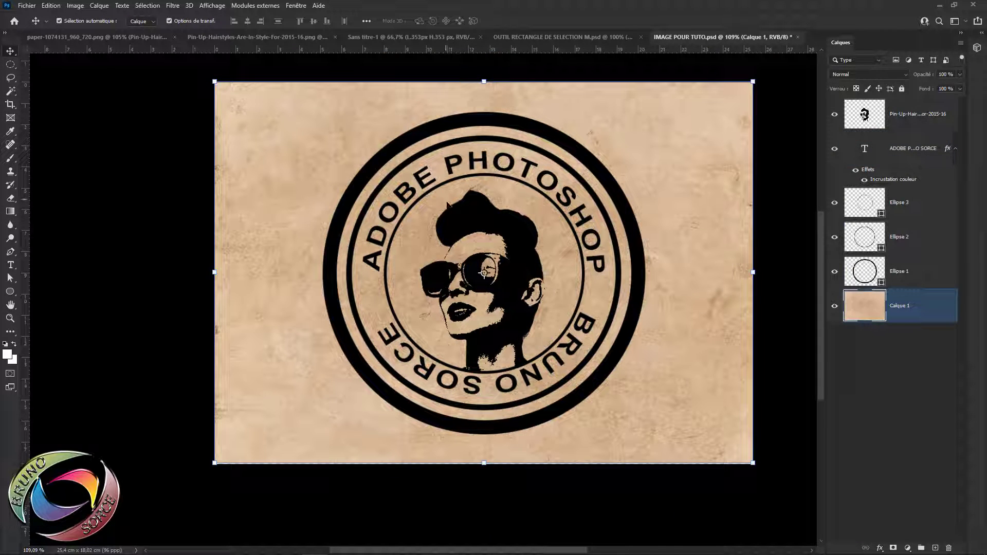
- Hide Calque 1 and group the layers from the portrait down to Ellipse 1 into Groupe 1
click(834, 307)
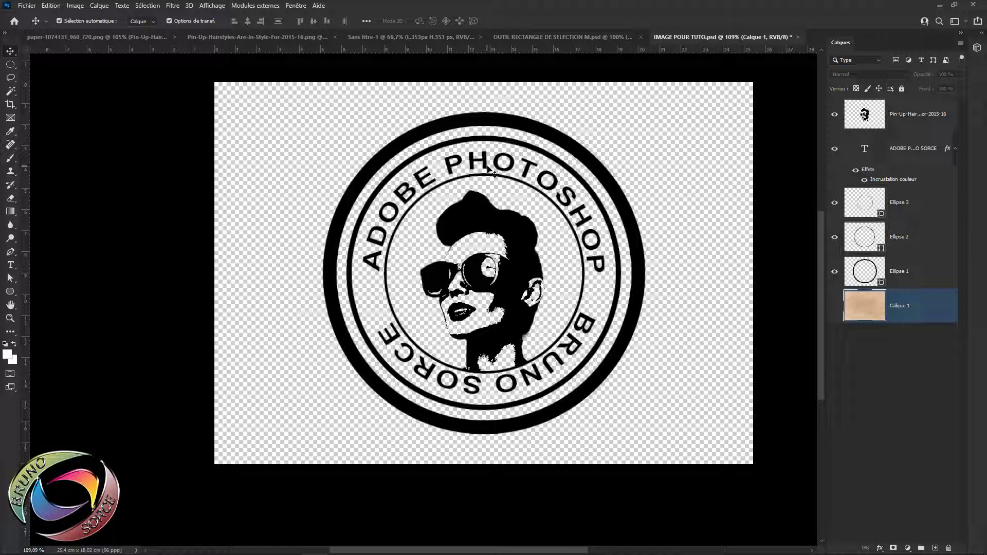
click(917, 113)
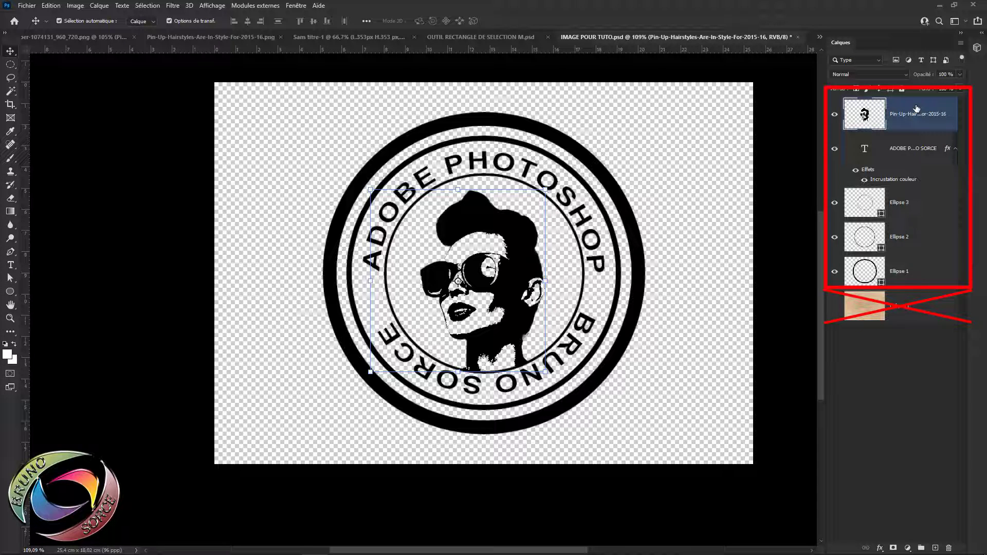
shift+click(919, 278)
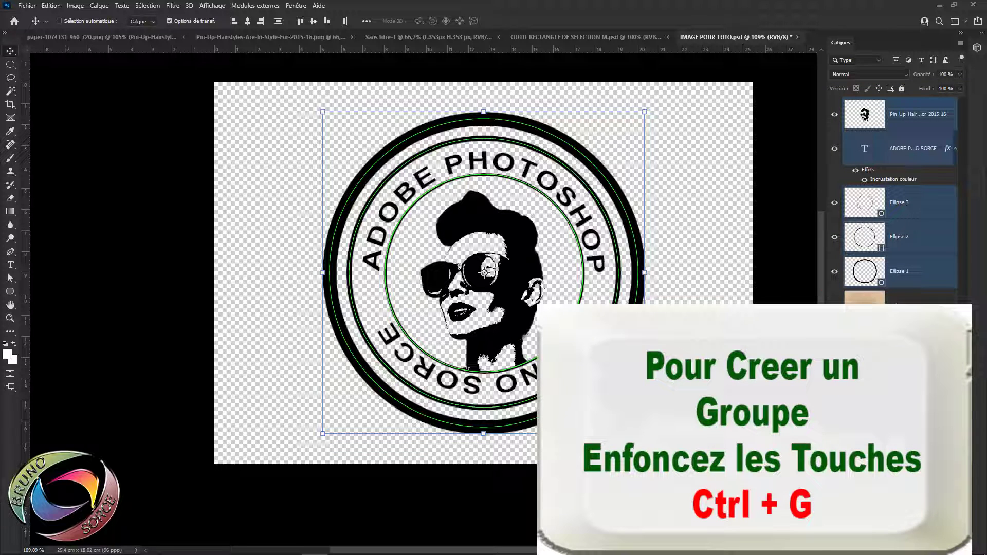
key(ctrl+g)
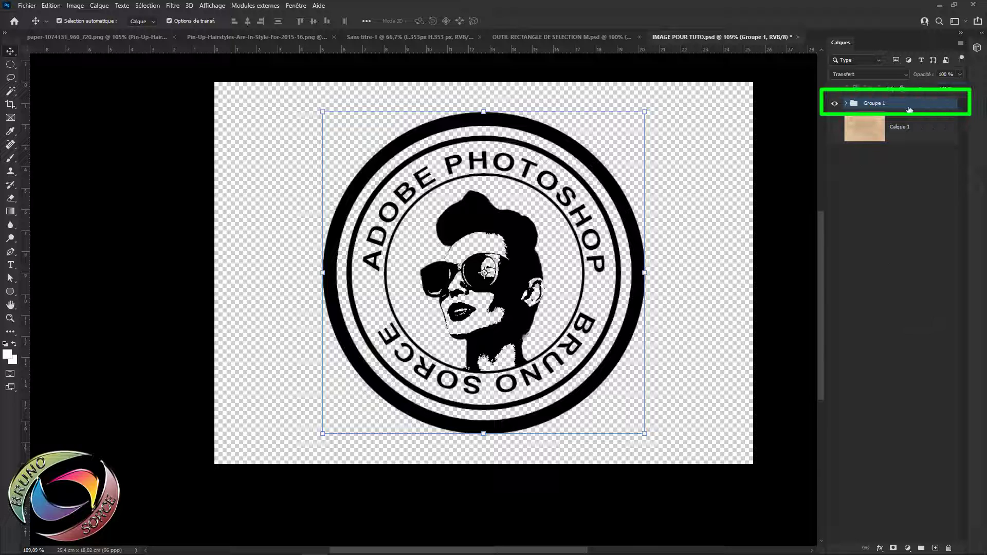
double_click(941, 107)
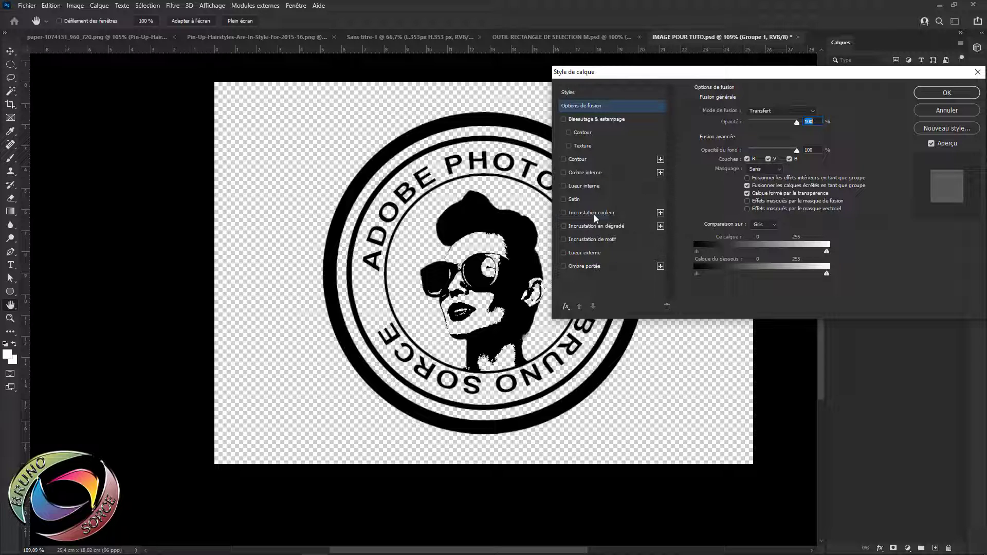
click(593, 214)
click(822, 111)
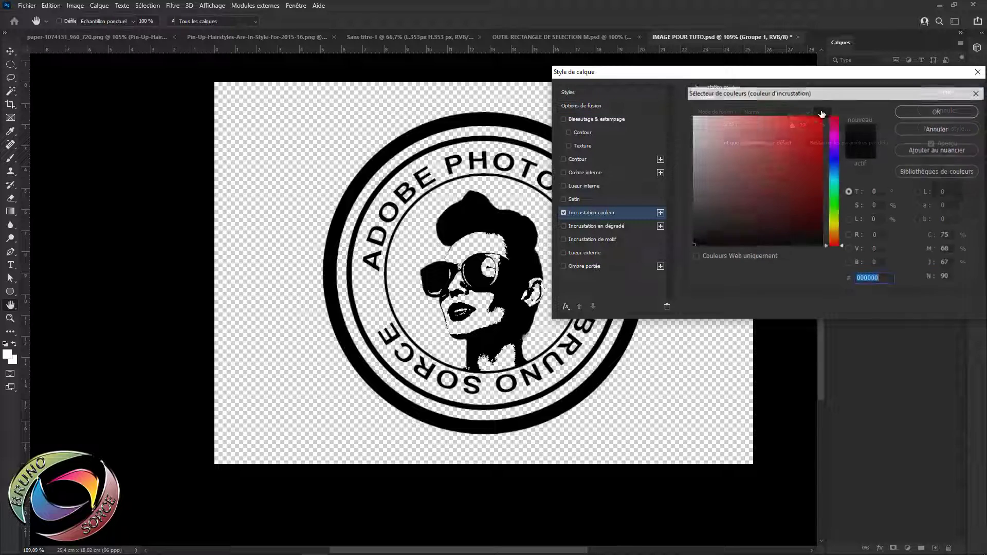
drag(813, 124, 815, 196)
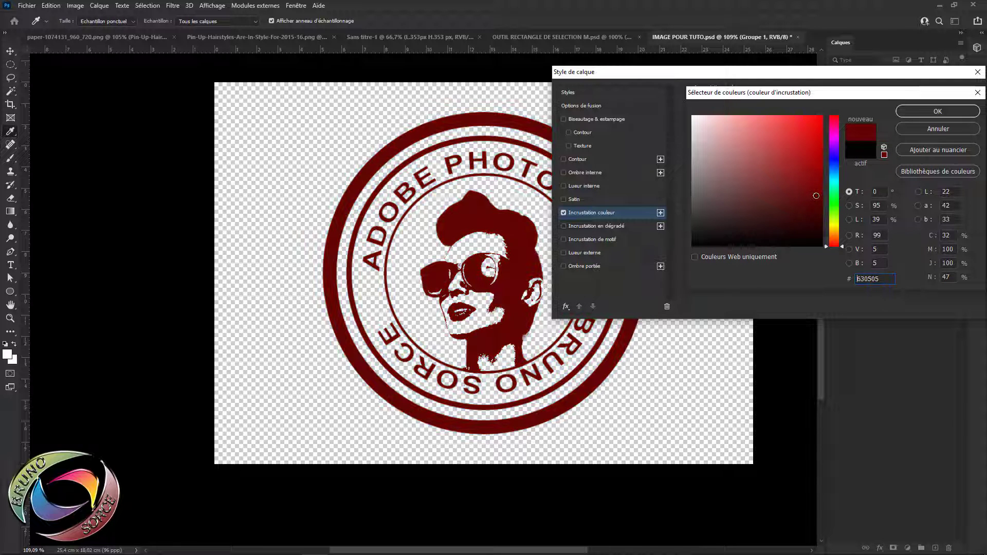
click(833, 161)
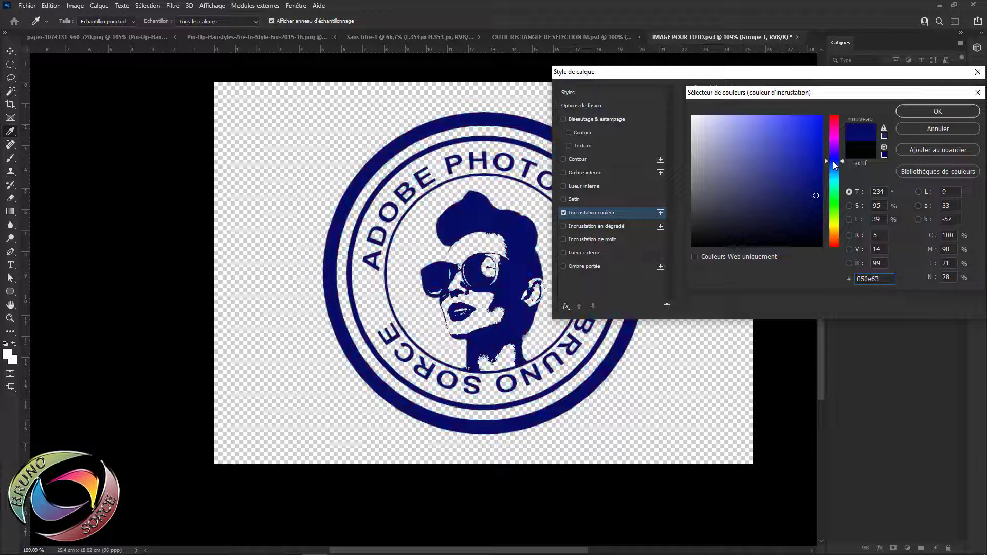
click(833, 209)
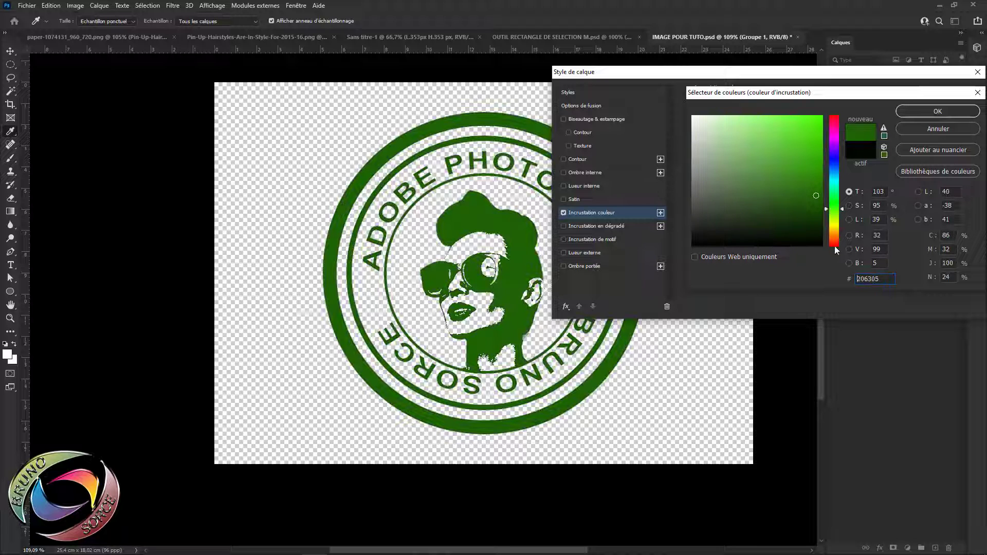
click(834, 234)
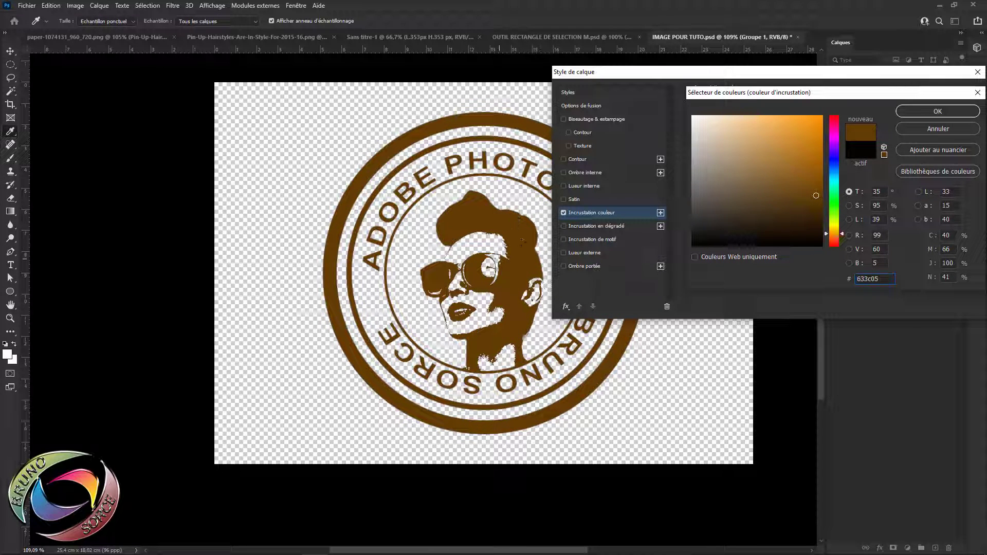
click(939, 127)
click(942, 113)
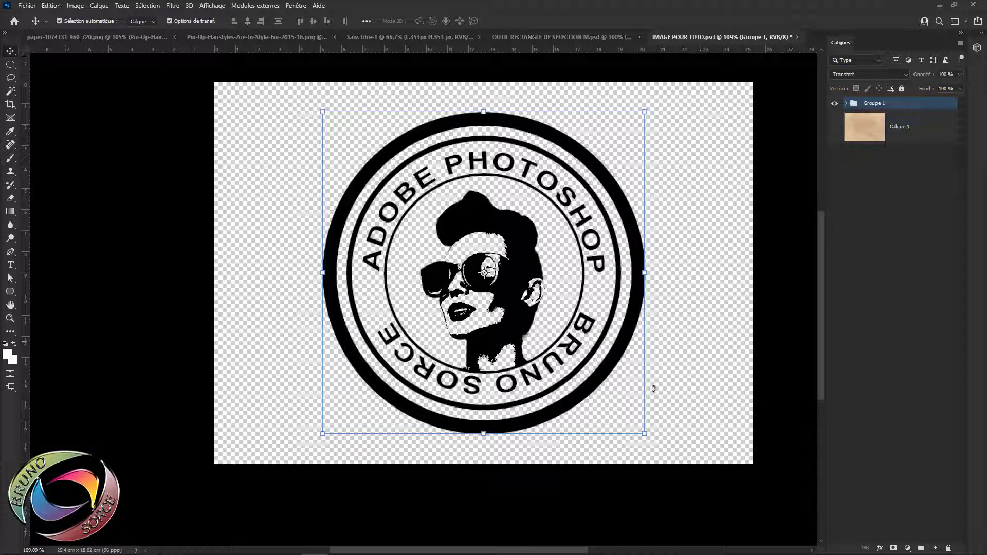
- Deselect Groupe 1 by clicking an empty area of the canvas
click(252, 298)
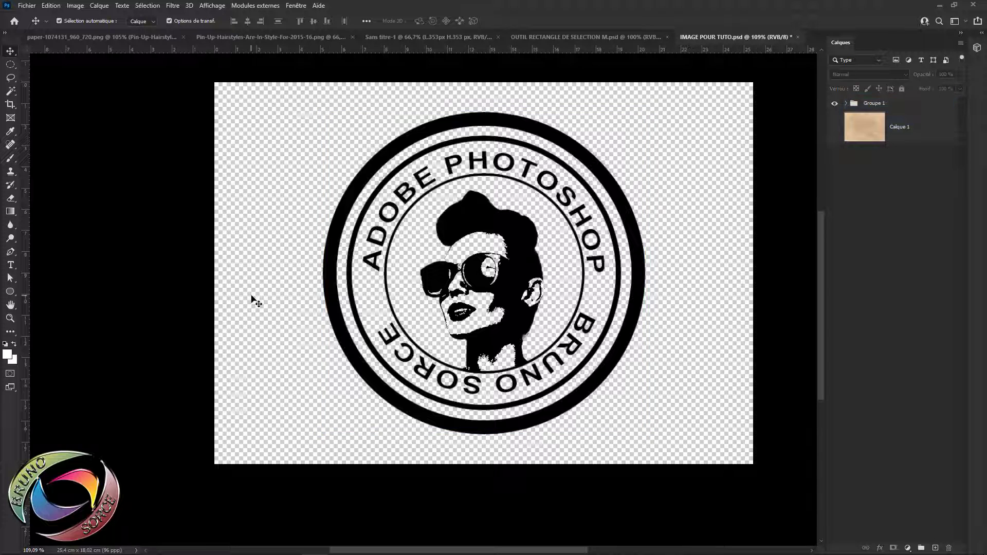